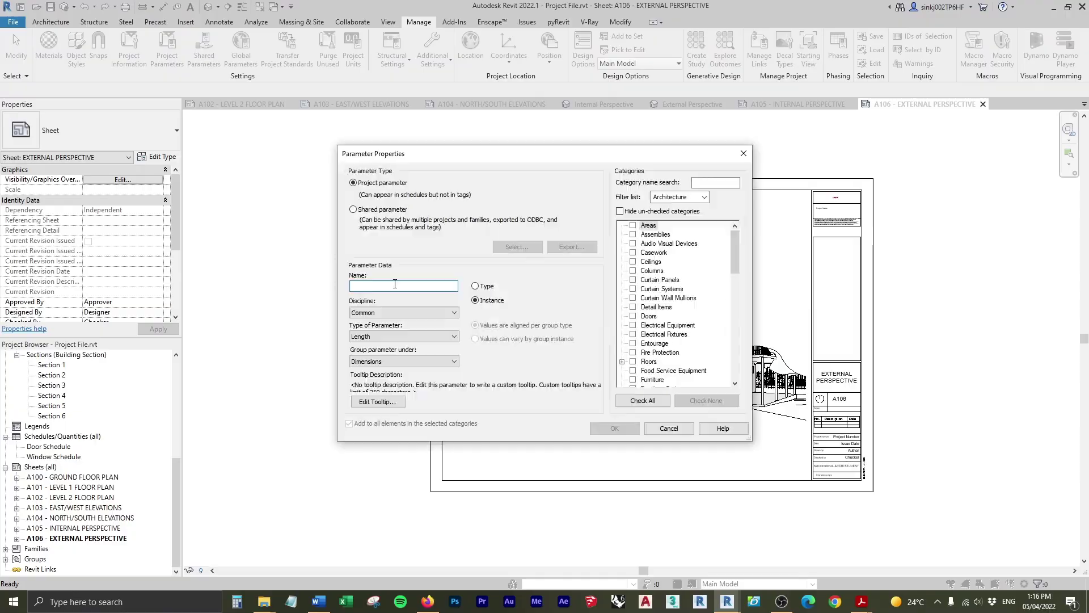
# Enter 'Drawing Type' and apply the parameter to the Sheets category.
pyautogui.write('Drawing Type')
pyautogui.click(384, 408)
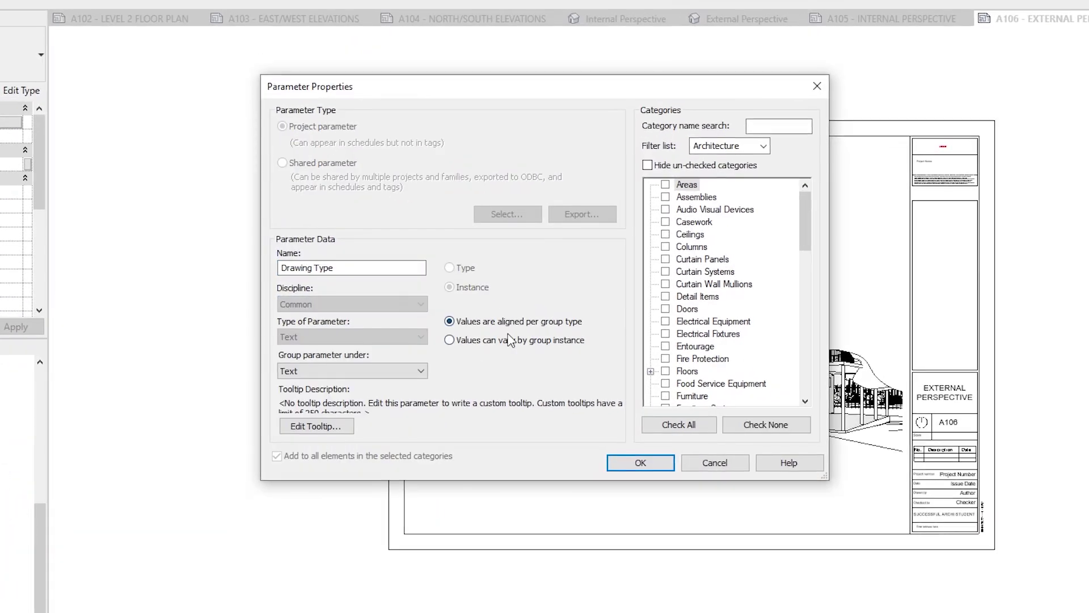
pyautogui.click(705, 271)
pyautogui.scroll(-8, 720, 295)
pyautogui.click(667, 369)
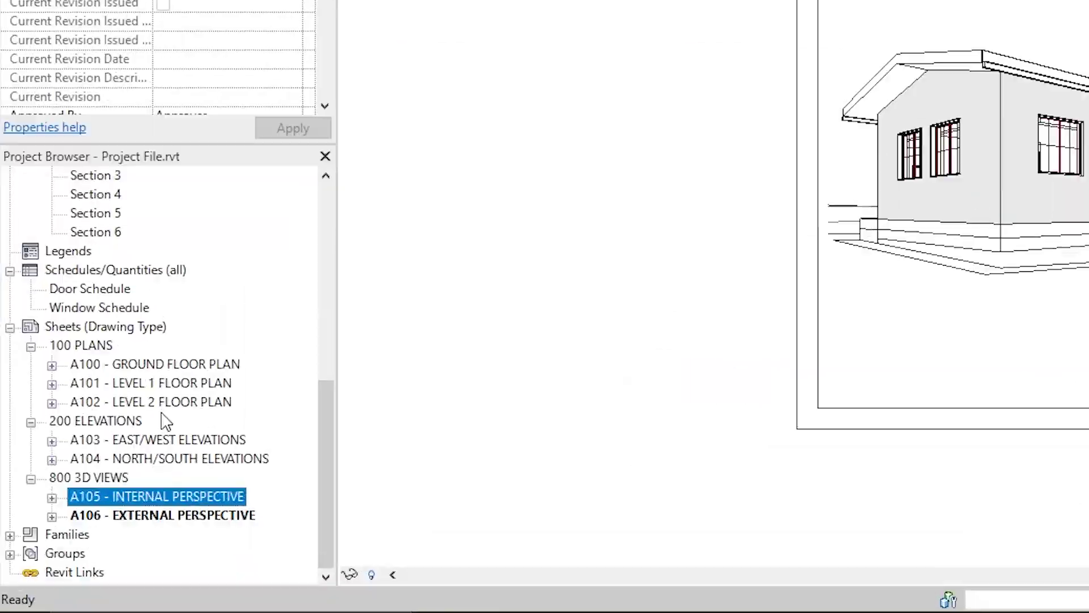
# Inspect the properties of the A103, External Perspective and East/West Elevations sheets.
pyautogui.click(108, 440)
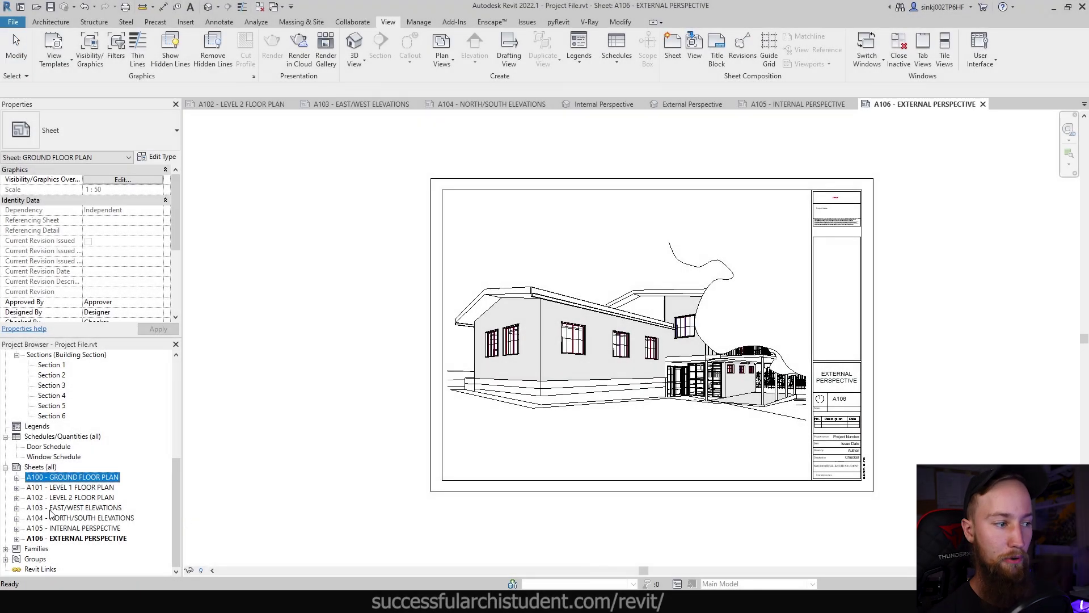
pyautogui.click(77, 538)
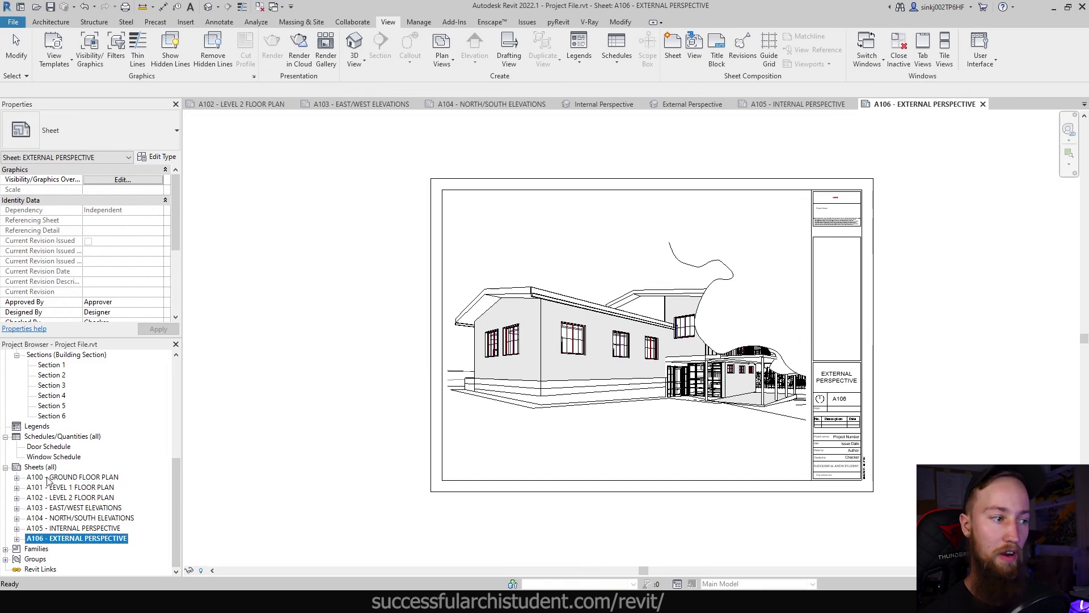
pyautogui.click(52, 507)
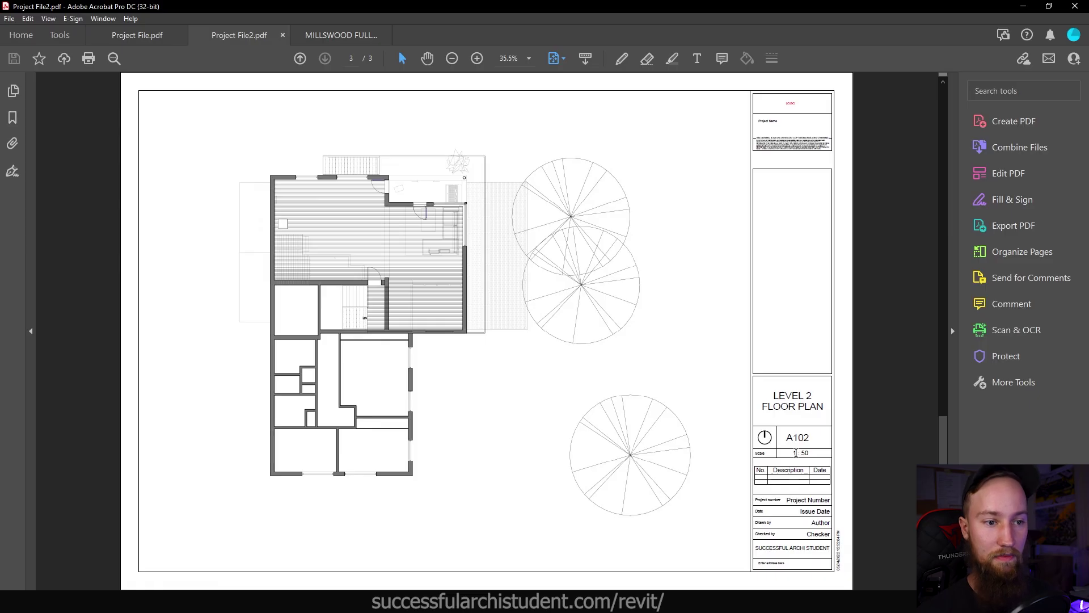
# Check the sheet number and title block text on the reference PDF, then go to Manage.
pyautogui.doubleClick(799, 437)
pyautogui.click(810, 440)
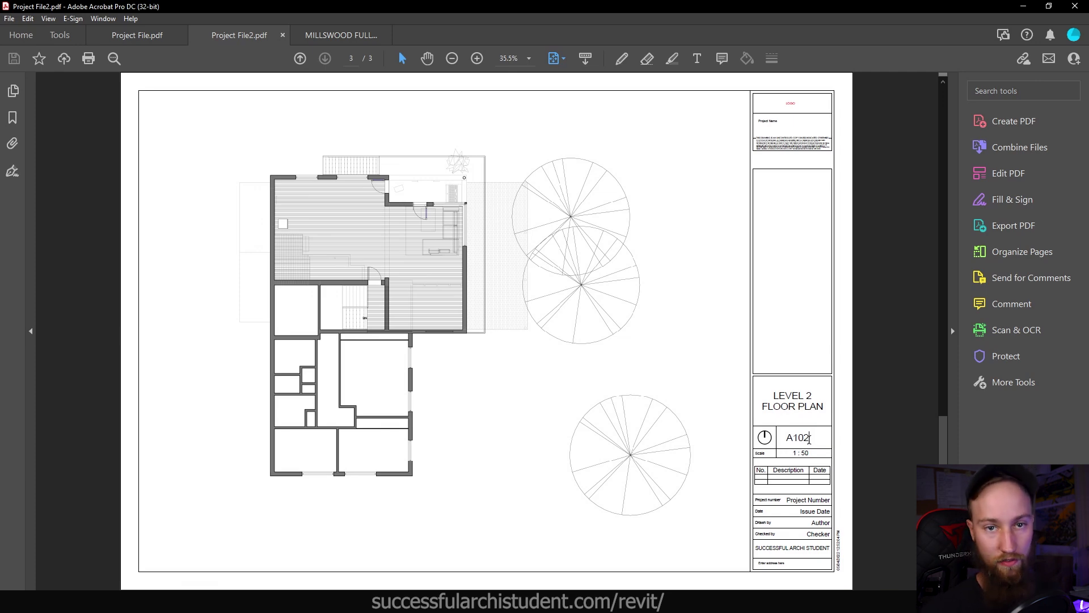
pyautogui.tripleClick(809, 439)
pyautogui.click(797, 439)
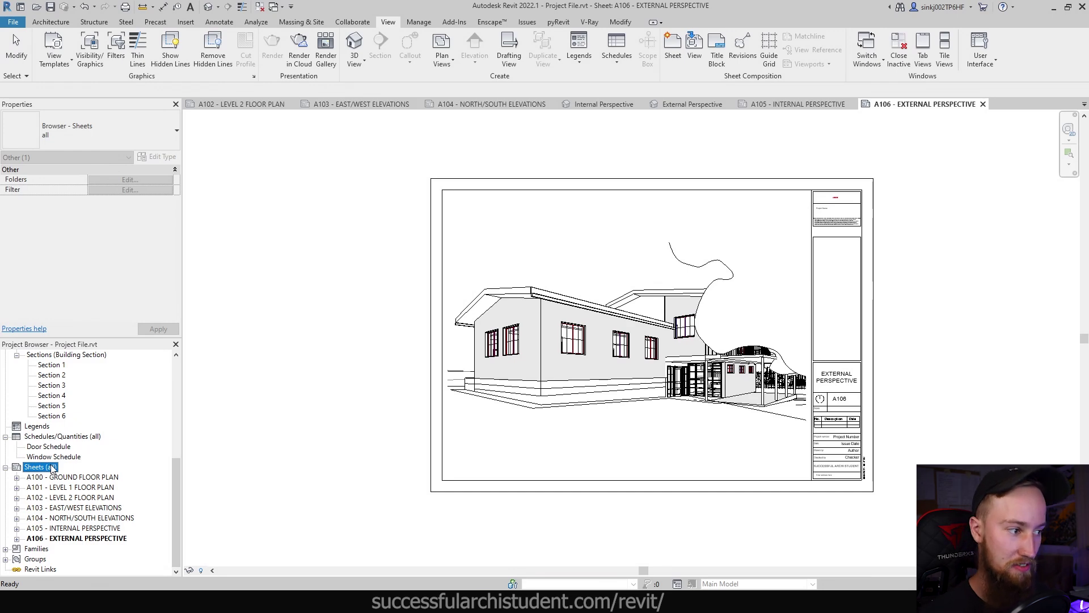
pyautogui.click(937, 339)
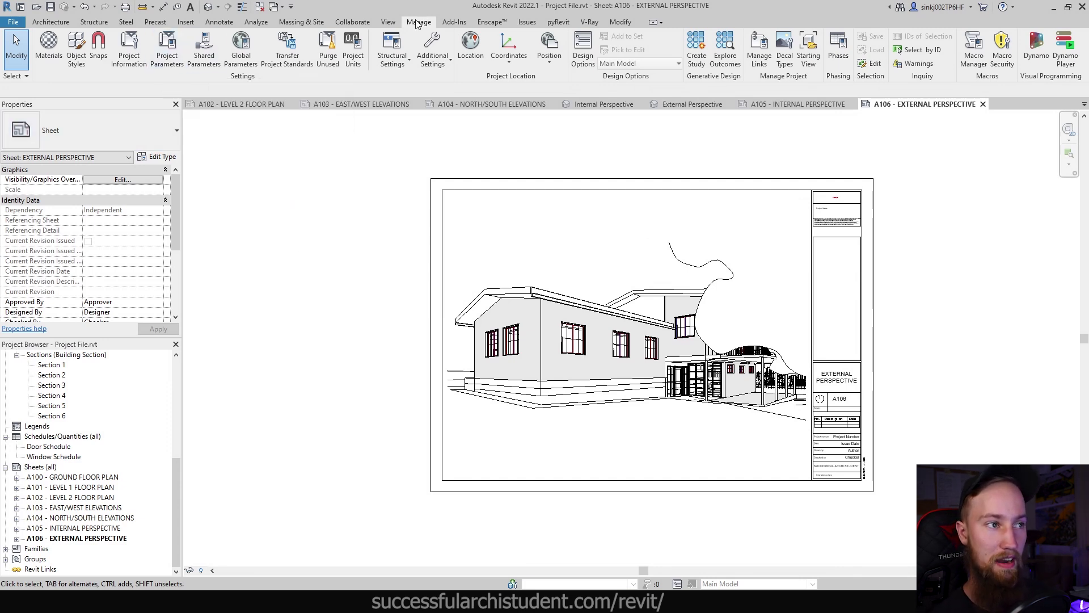
# Start a new project parameter named Drawing Type with the Text data type.
pyautogui.click(177, 57)
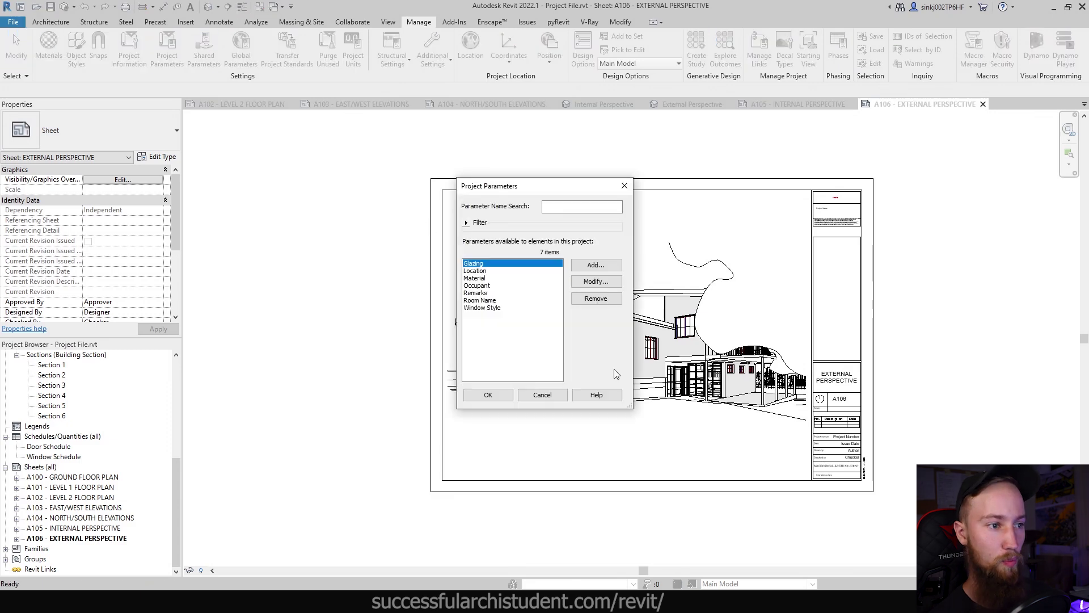
pyautogui.click(581, 266)
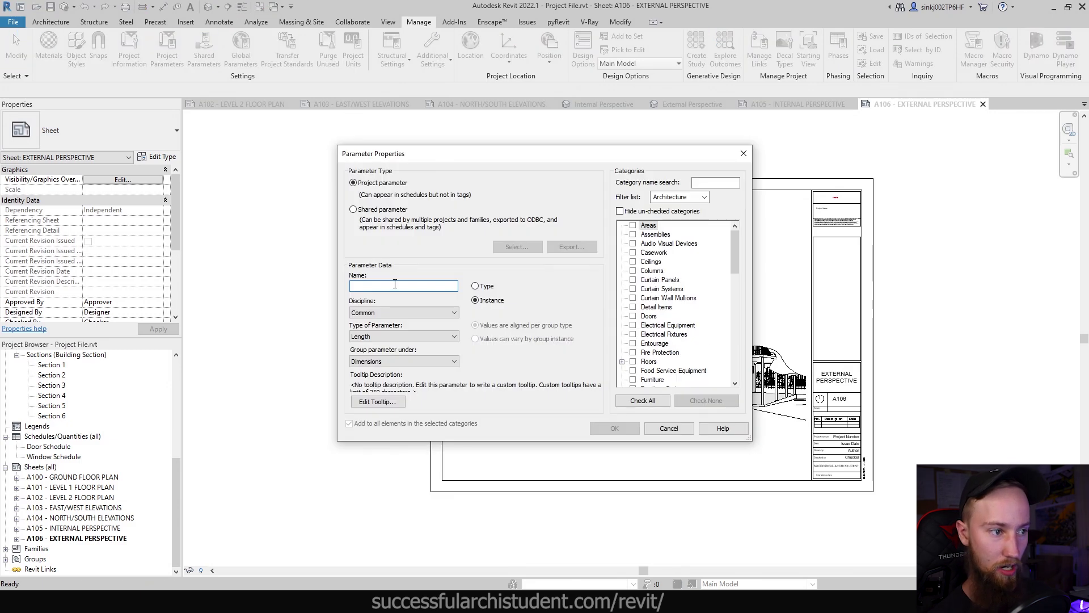
pyautogui.write('Drawing Type')
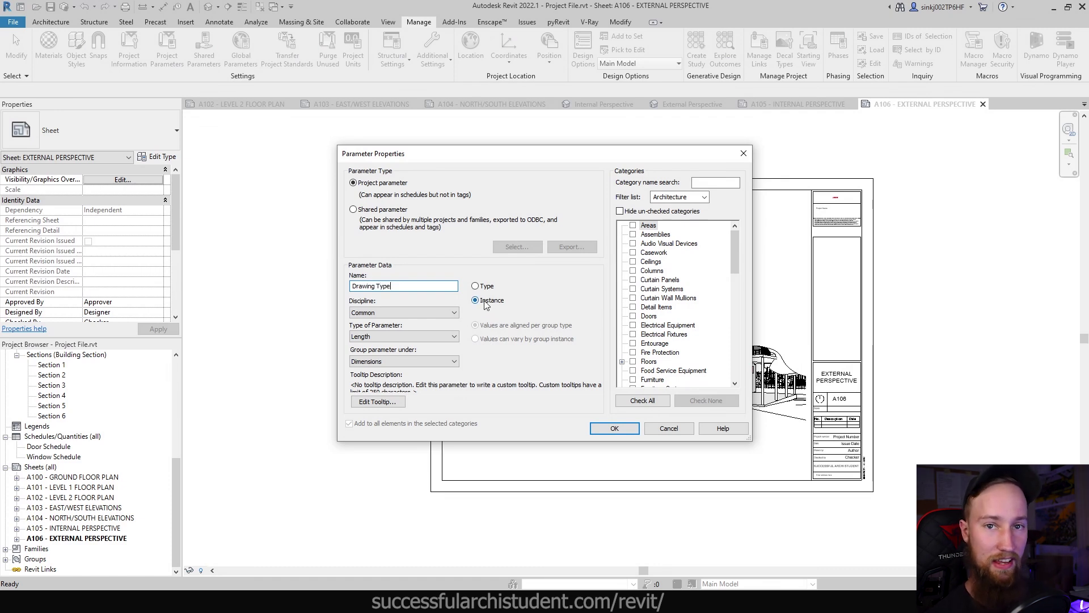
pyautogui.click(391, 338)
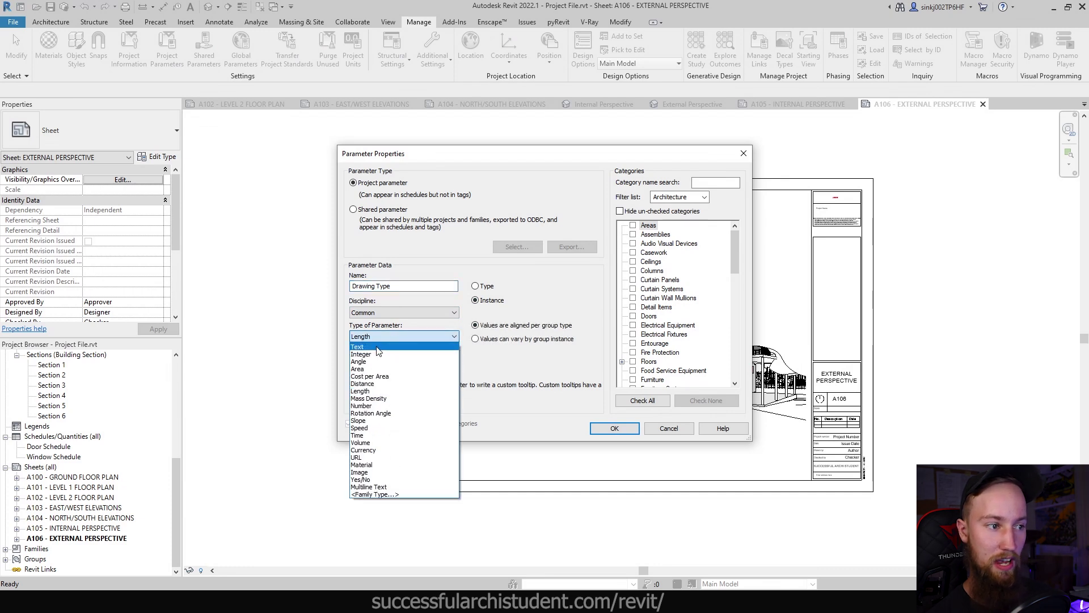
pyautogui.click(379, 351)
pyautogui.press('Return')
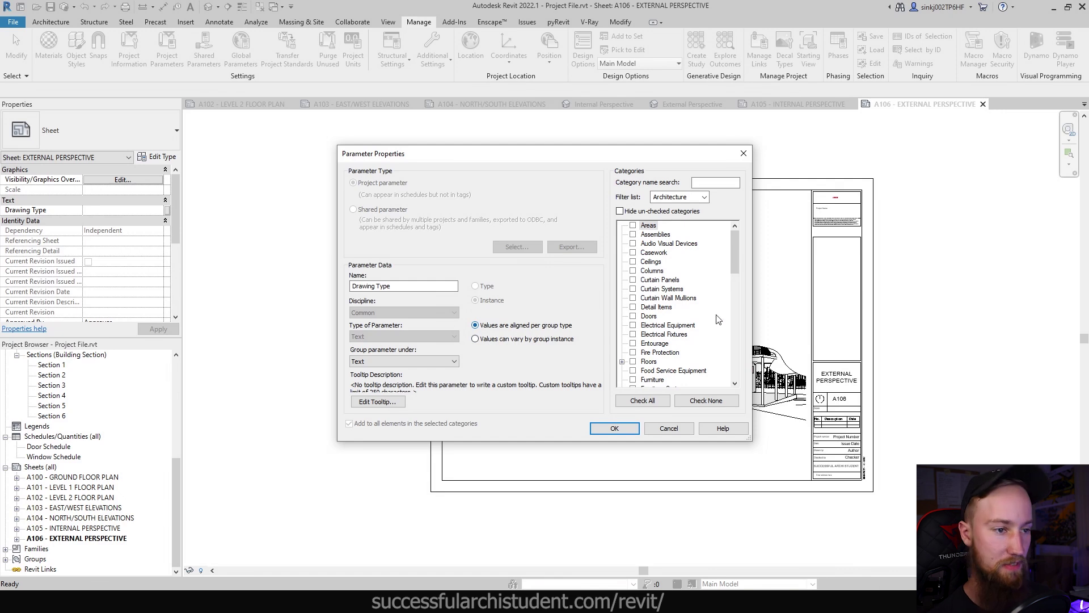
# Apply the Drawing Type parameter to the Sheets category and confirm it.
pyautogui.click(649, 316)
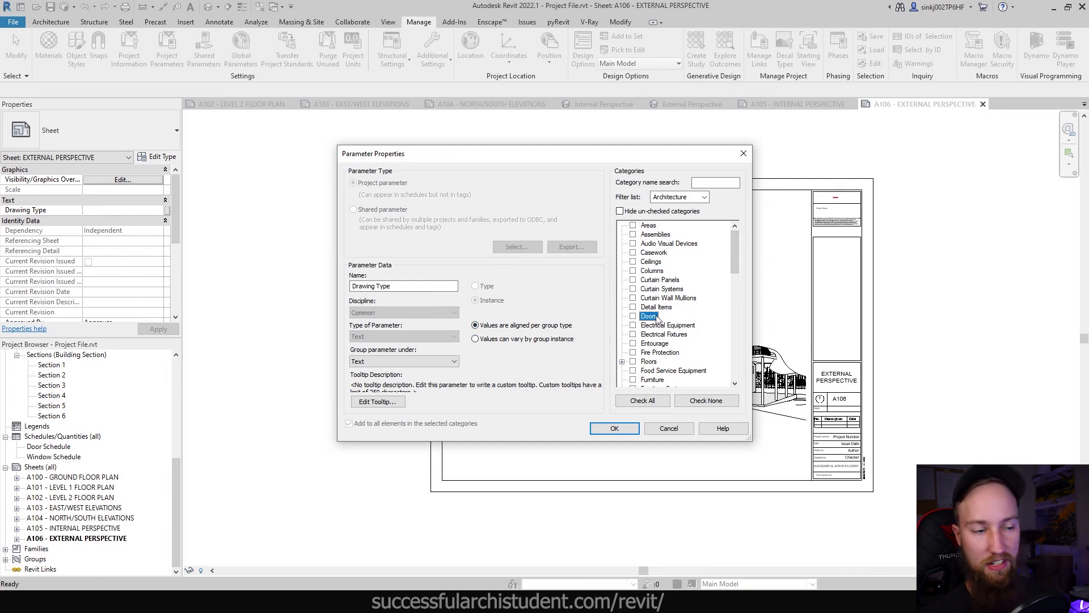
pyautogui.click(664, 280)
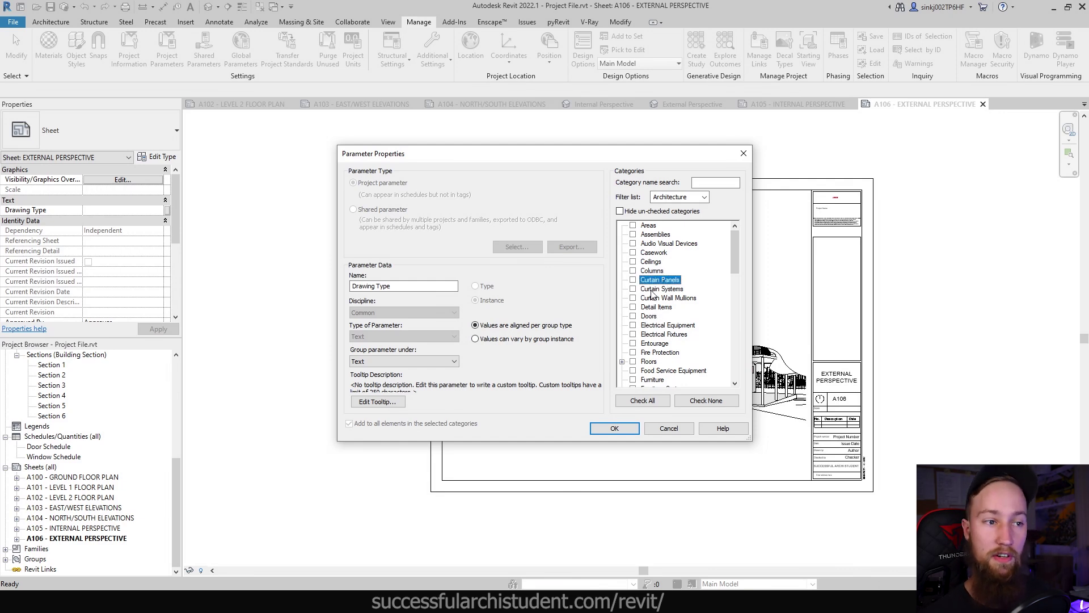
pyautogui.click(652, 290)
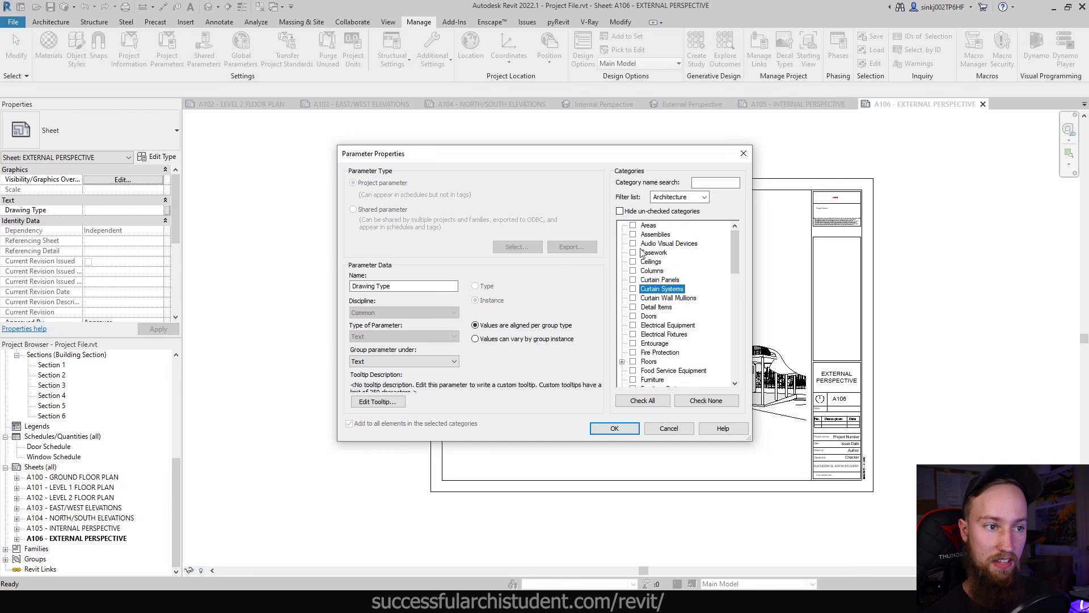
pyautogui.write('sh')
pyautogui.scroll(-1, 649, 340)
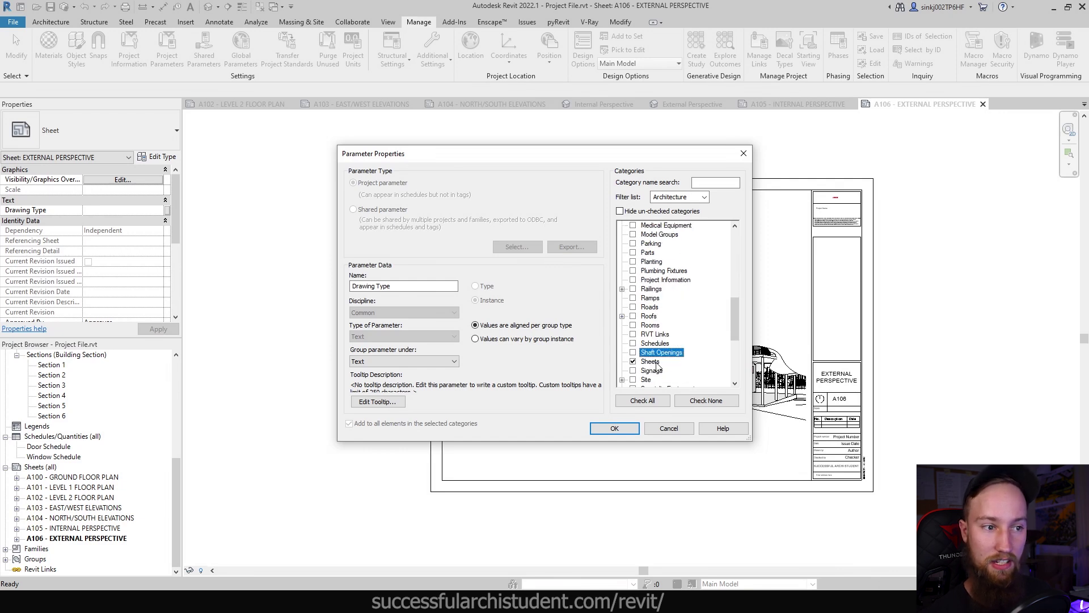
pyautogui.click(649, 361)
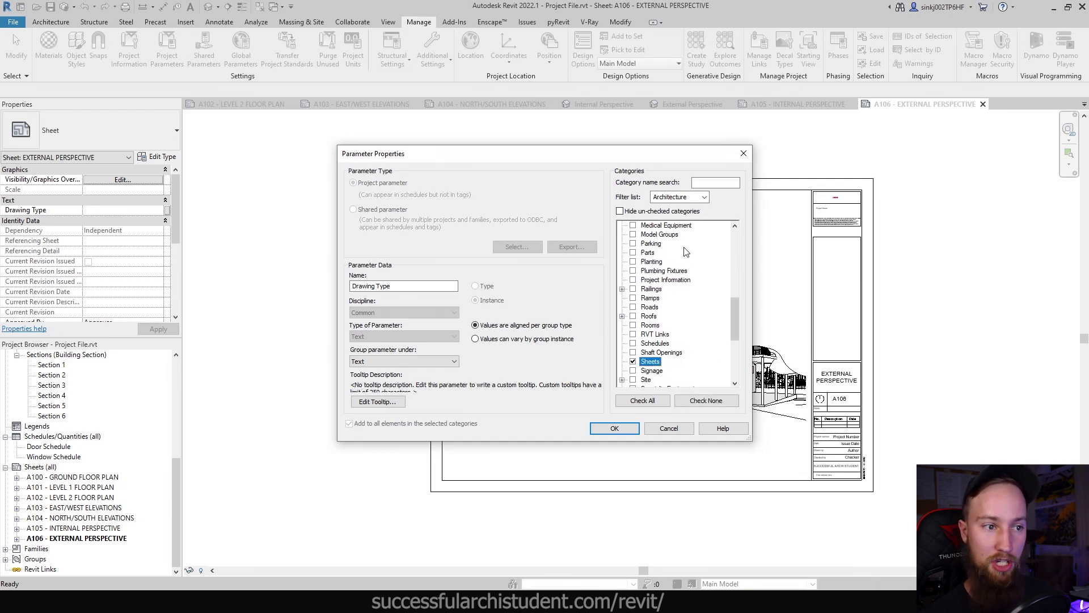
pyautogui.scroll(-2, 685, 313)
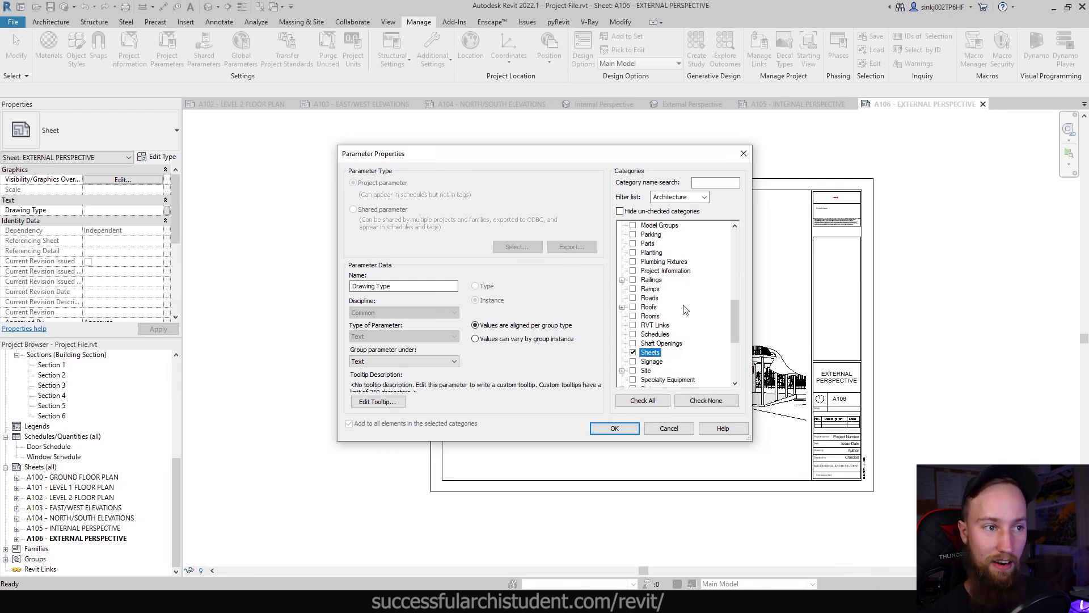
pyautogui.click(615, 429)
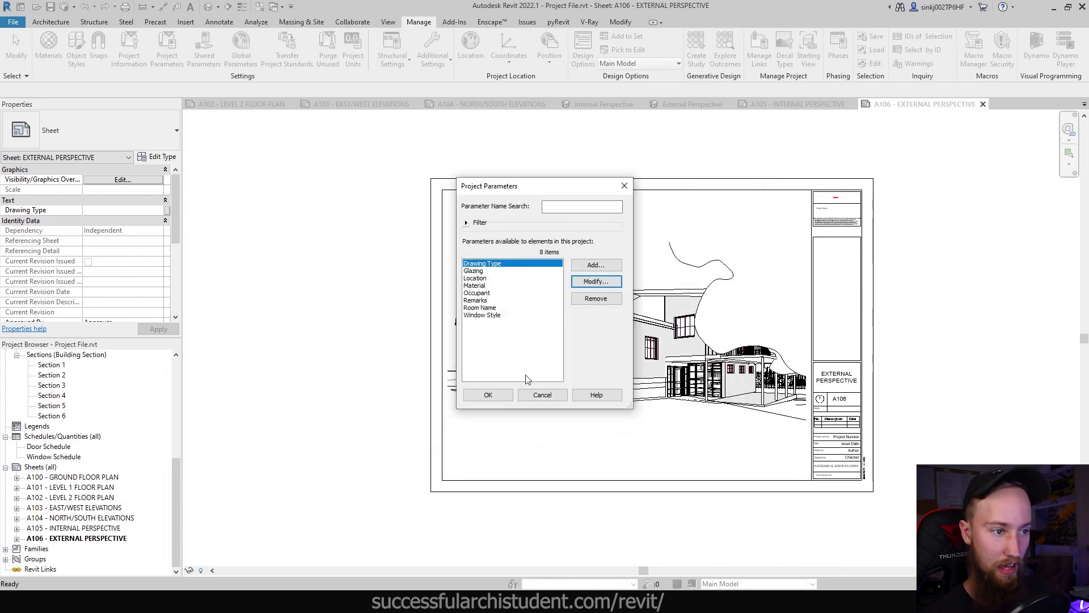
# Create a new sheet browser organization scheme named Drawing Type.
pyautogui.click(501, 396)
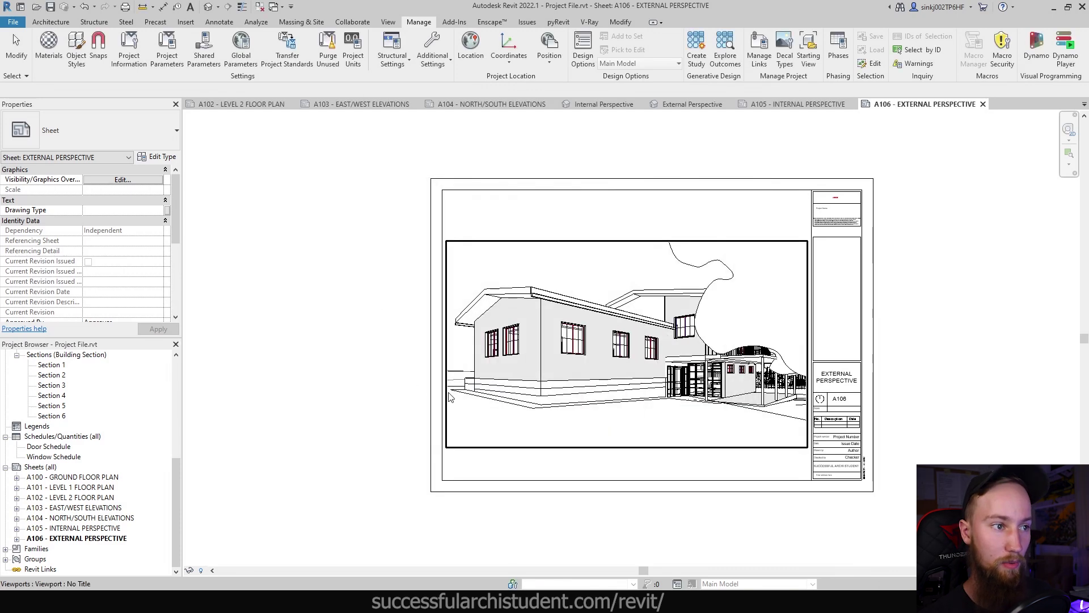
pyautogui.click(40, 467)
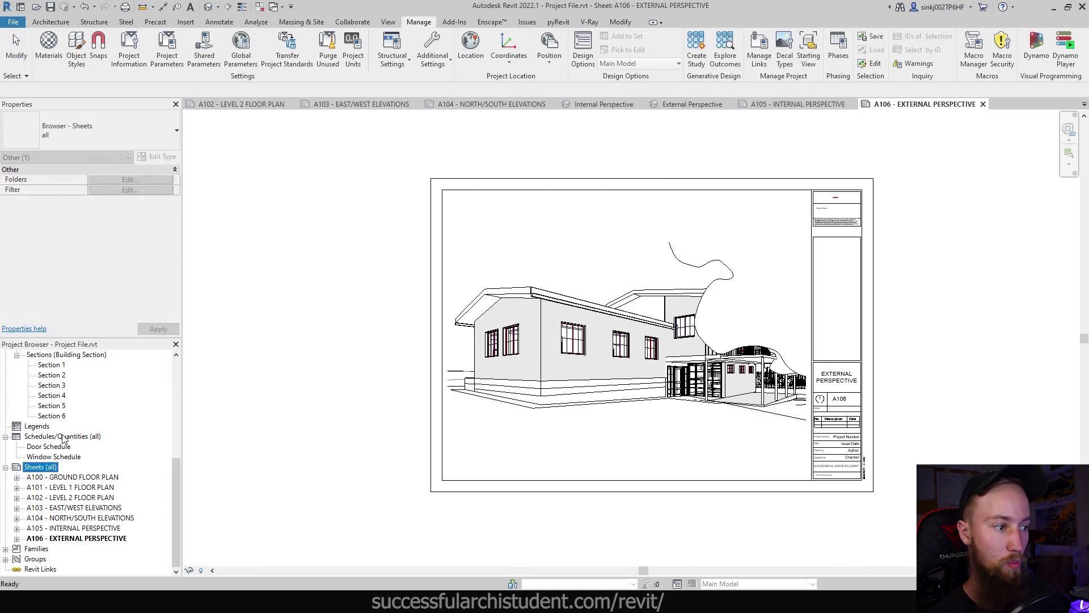
pyautogui.rightClick(50, 470)
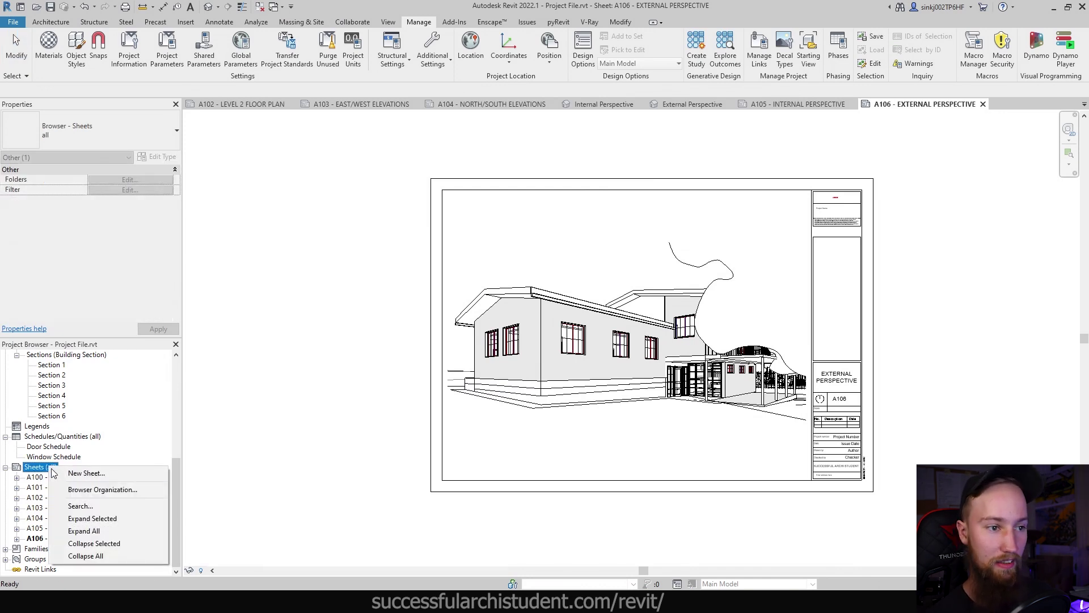
pyautogui.click(79, 491)
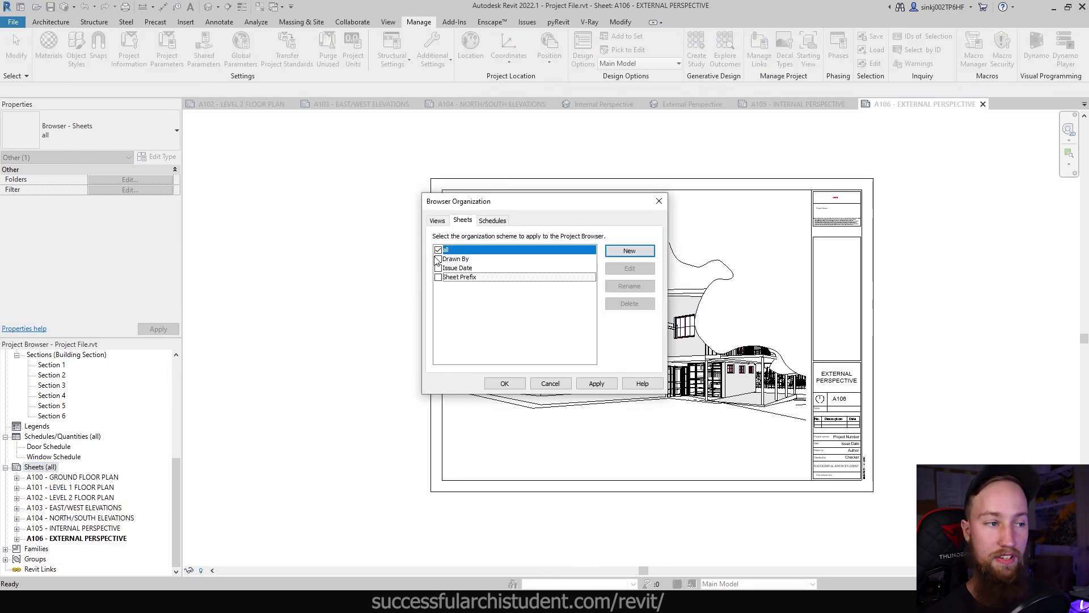
pyautogui.click(616, 253)
pyautogui.write('Drawing Type')
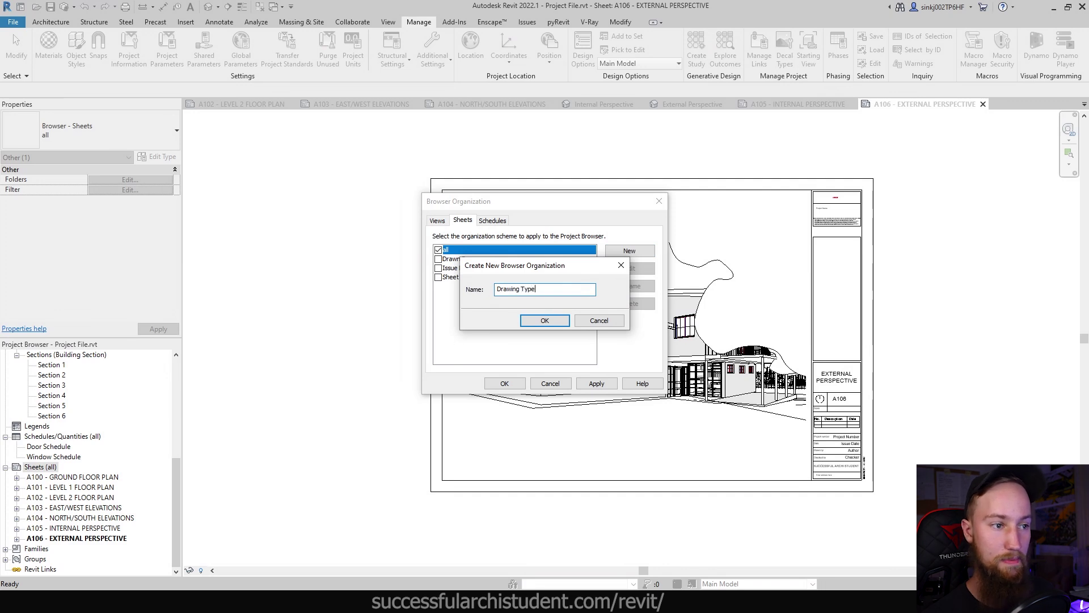
pyautogui.press('Return')
# Group the Drawing Type scheme by Drawing Type and apply it to the sheets list.
pyautogui.moveTo(514, 145); pyautogui.dragTo(680, 145)
pyautogui.click(659, 165)
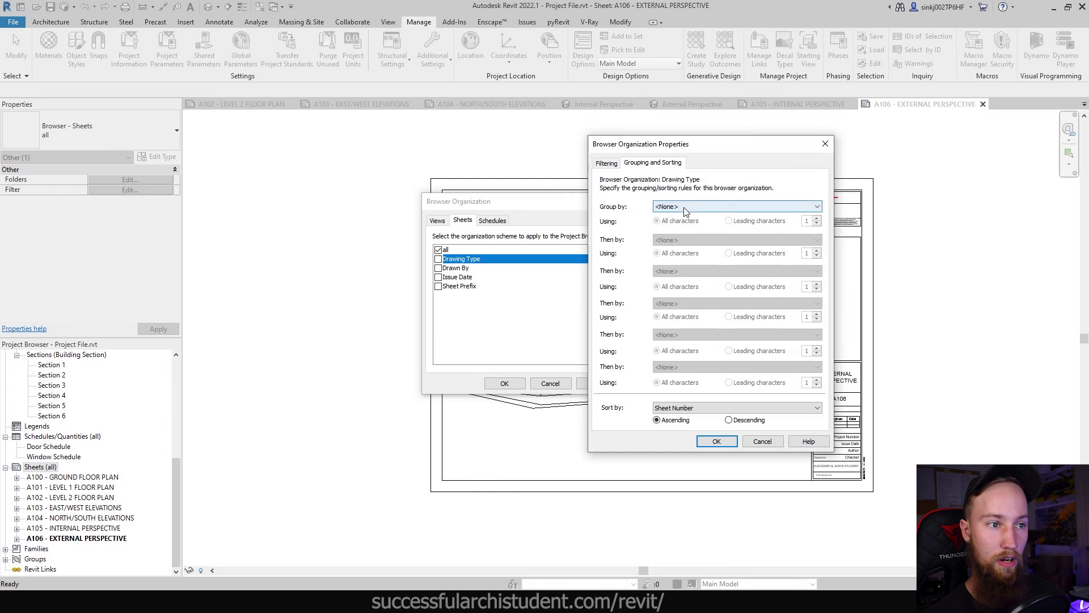
pyautogui.click(672, 207)
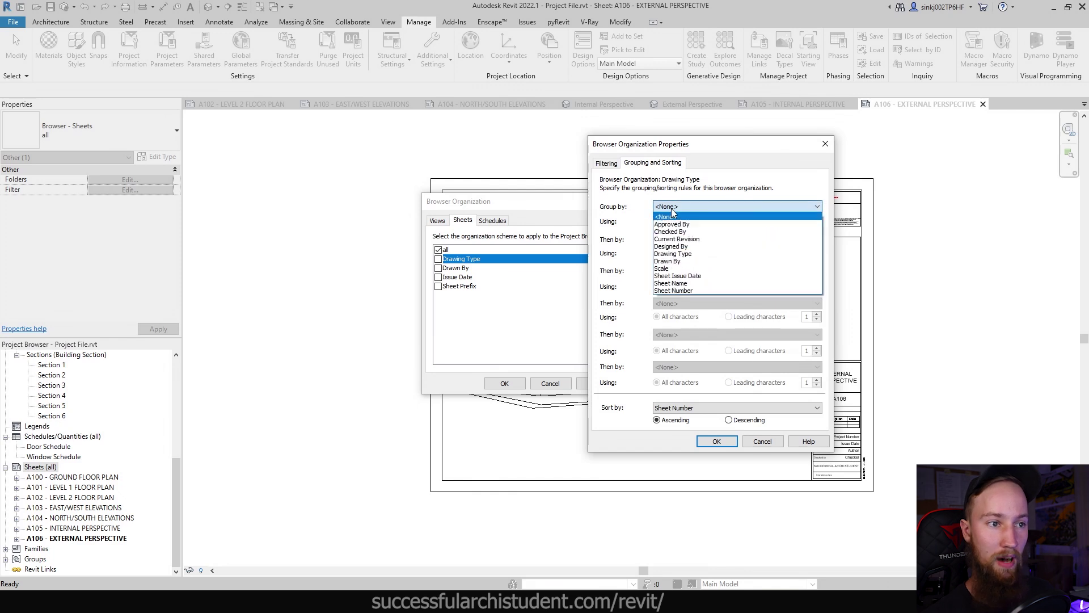
pyautogui.click(693, 256)
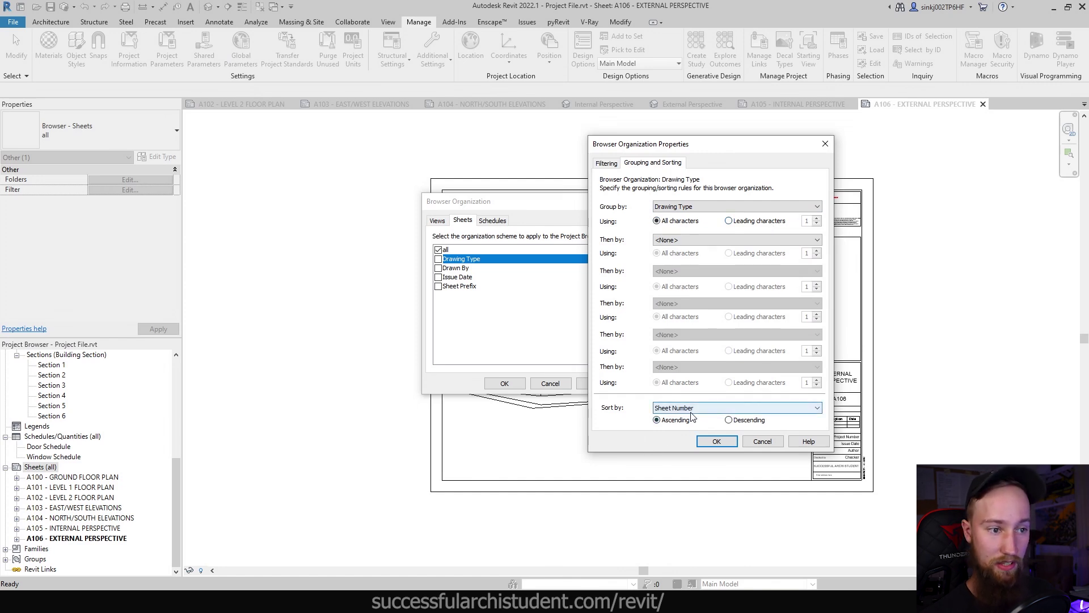
pyautogui.click(716, 441)
pyautogui.click(438, 258)
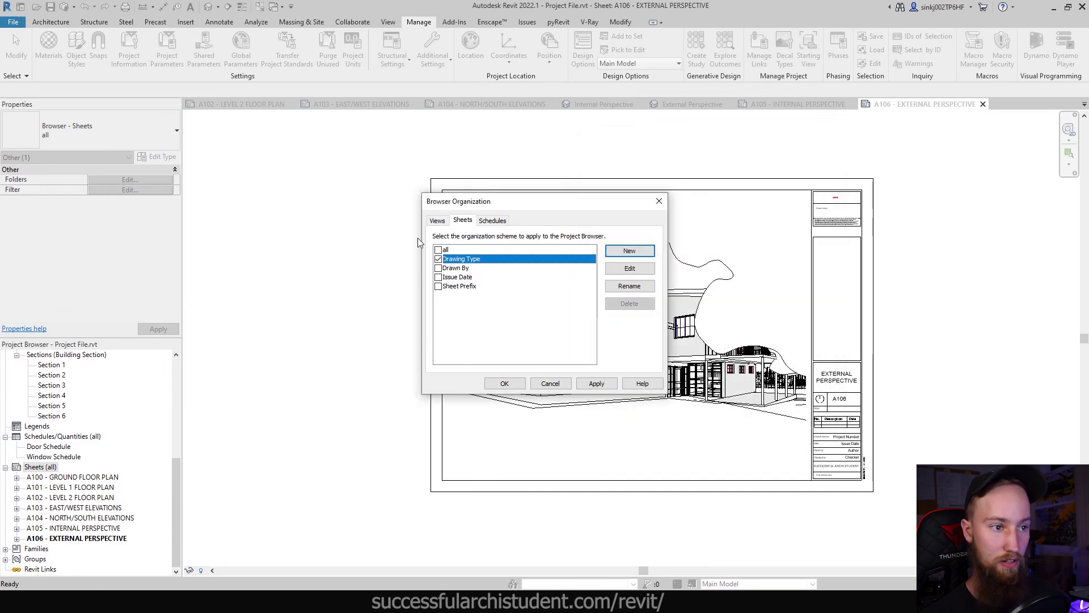
pyautogui.click(587, 384)
pyautogui.click(504, 384)
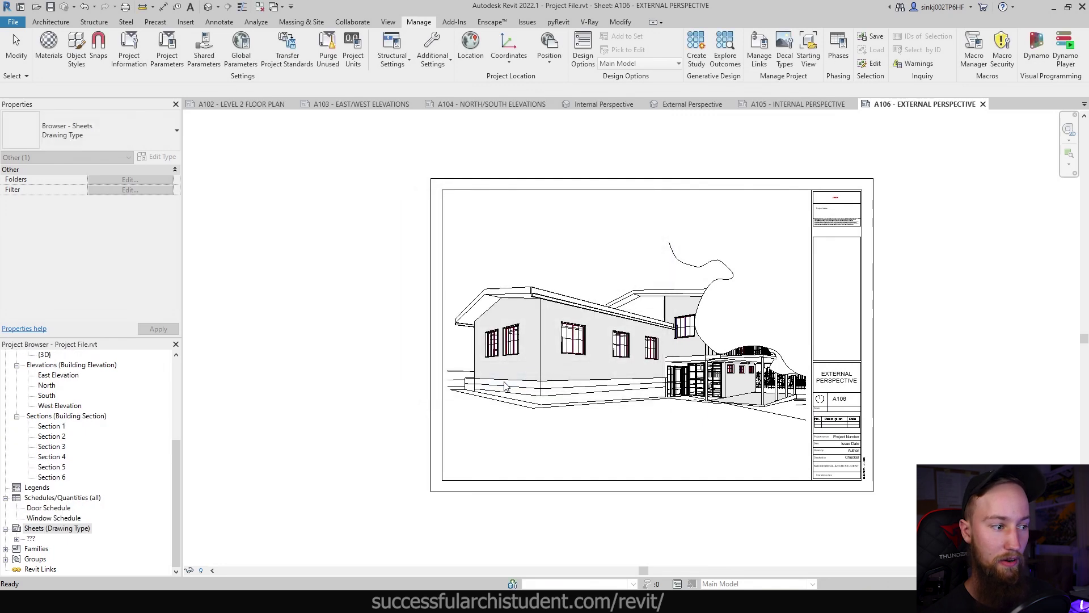
# Expand the ??? sheet group and select A100 - GROUND FLOOR PLAN to show its blank Drawing Type.
pyautogui.click(32, 539)
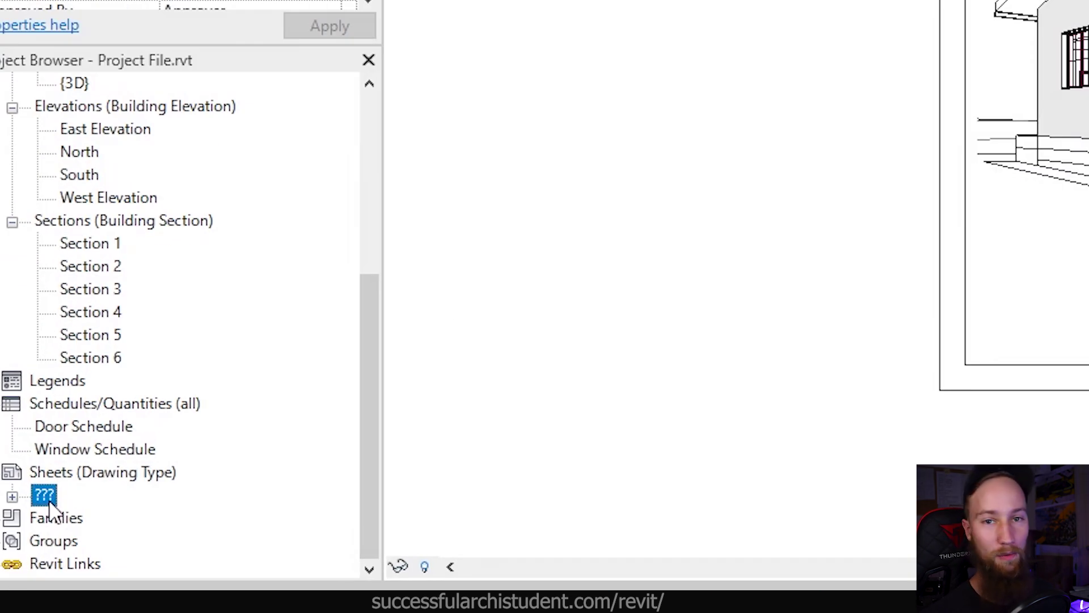
pyautogui.click(12, 497)
pyautogui.scroll(-1, 54, 434)
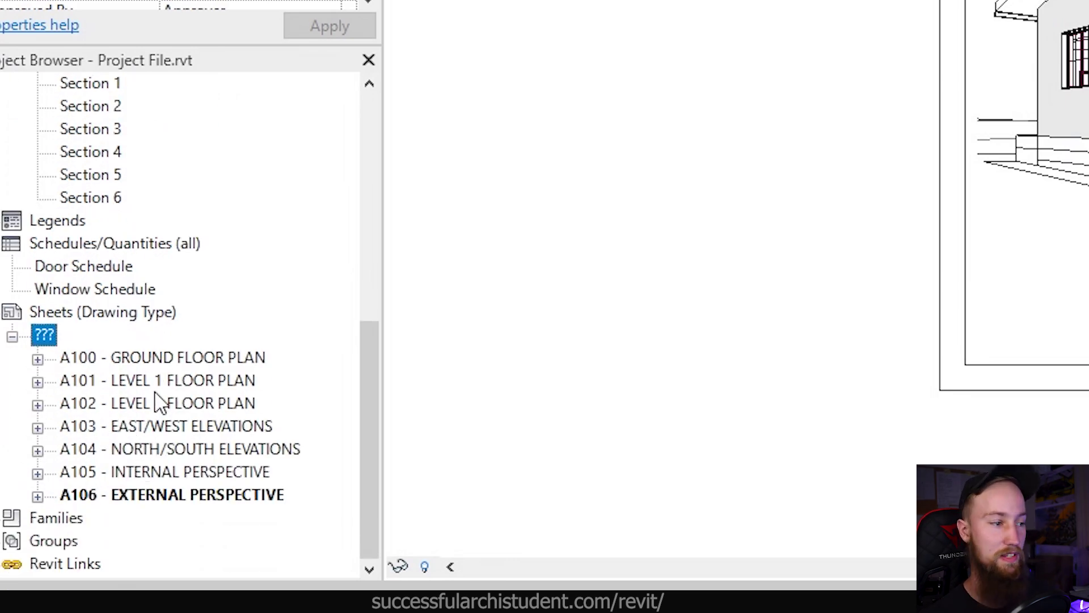
pyautogui.scroll(1, 159, 404)
pyautogui.scroll(-1, 142, 408)
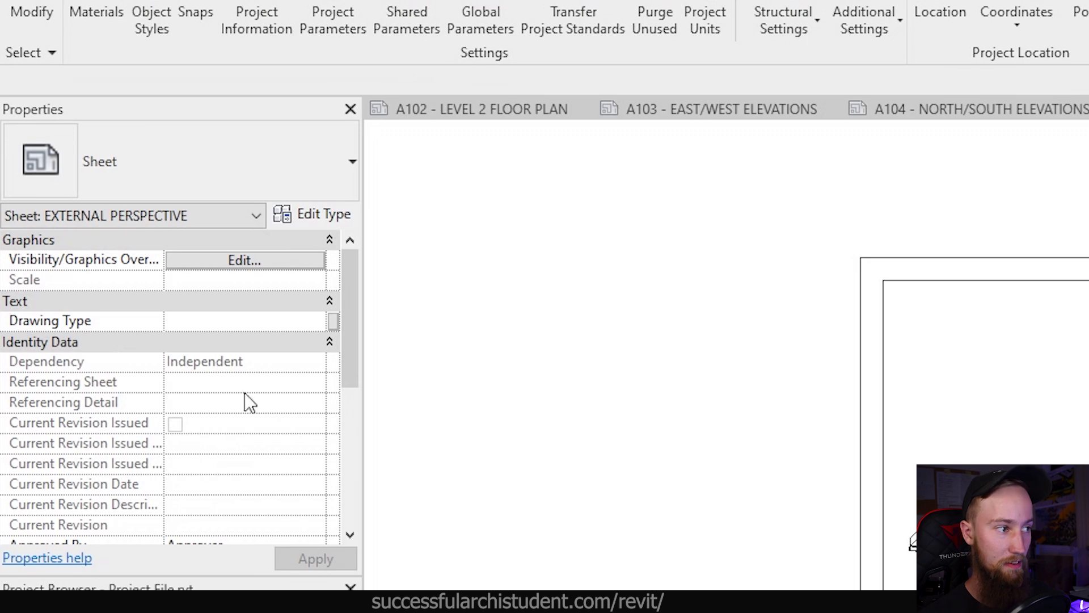
pyautogui.press('Down')
pyautogui.press('Down')
pyautogui.press('Up')
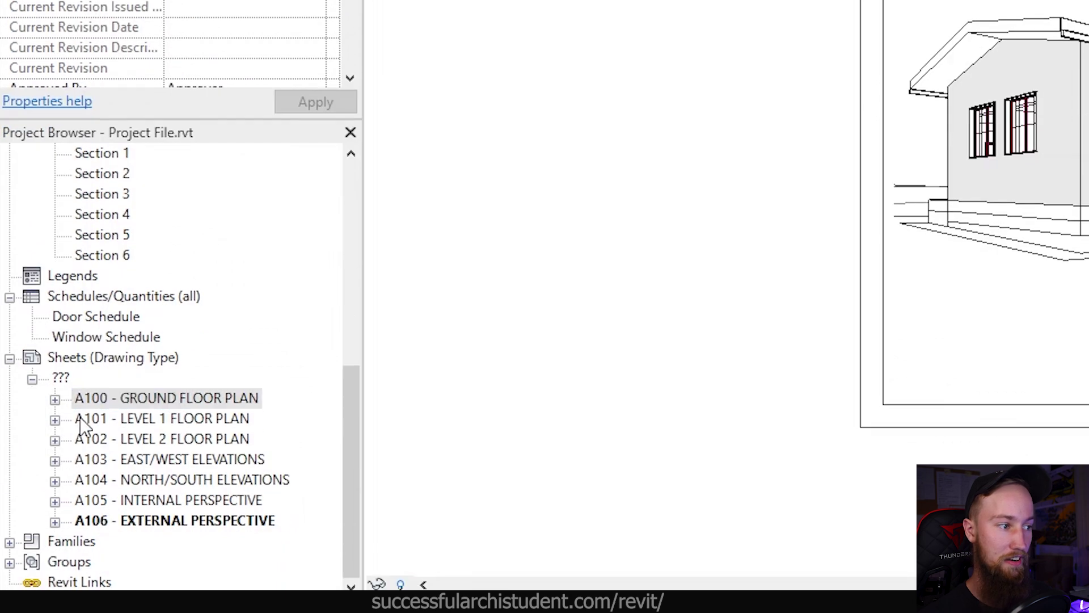
# Select the A100 - GROUND FLOOR PLAN sheet, leaving its title unchanged.
pyautogui.press('F2')
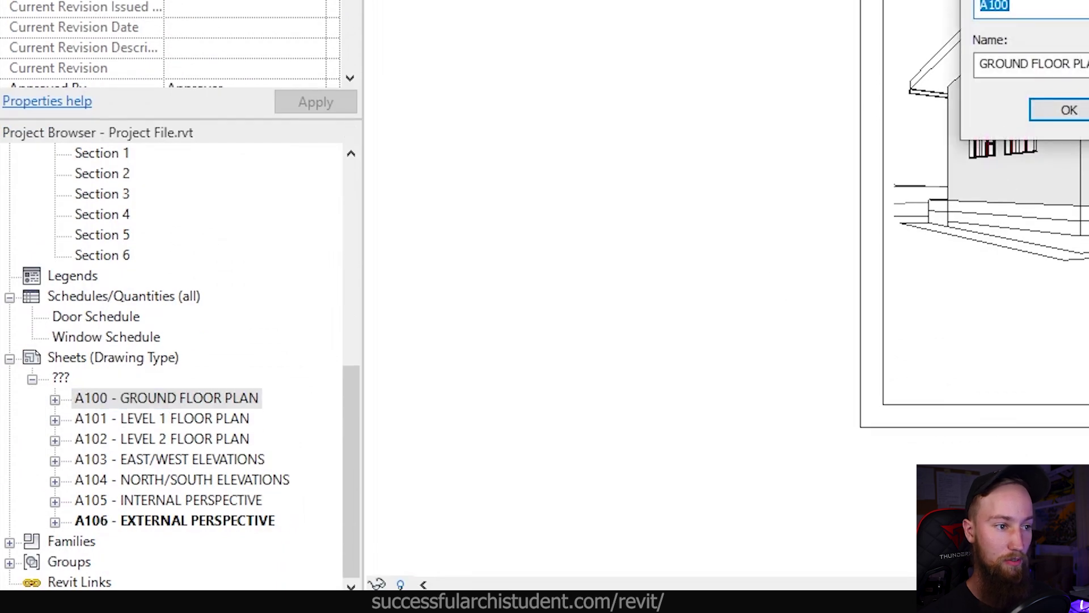
pyautogui.press('Escape')
pyautogui.click(203, 392)
pyautogui.press('F2')
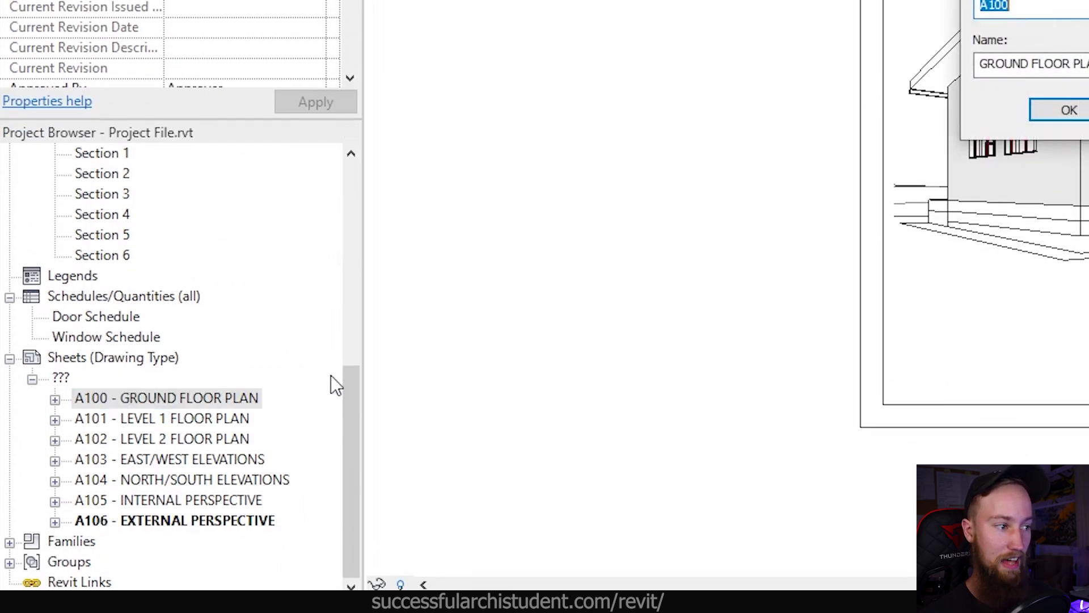
pyautogui.press('Escape')
# Enter 100 PLANS as the sheet's Drawing Type value.
pyautogui.click(209, 301)
pyautogui.click(322, 304)
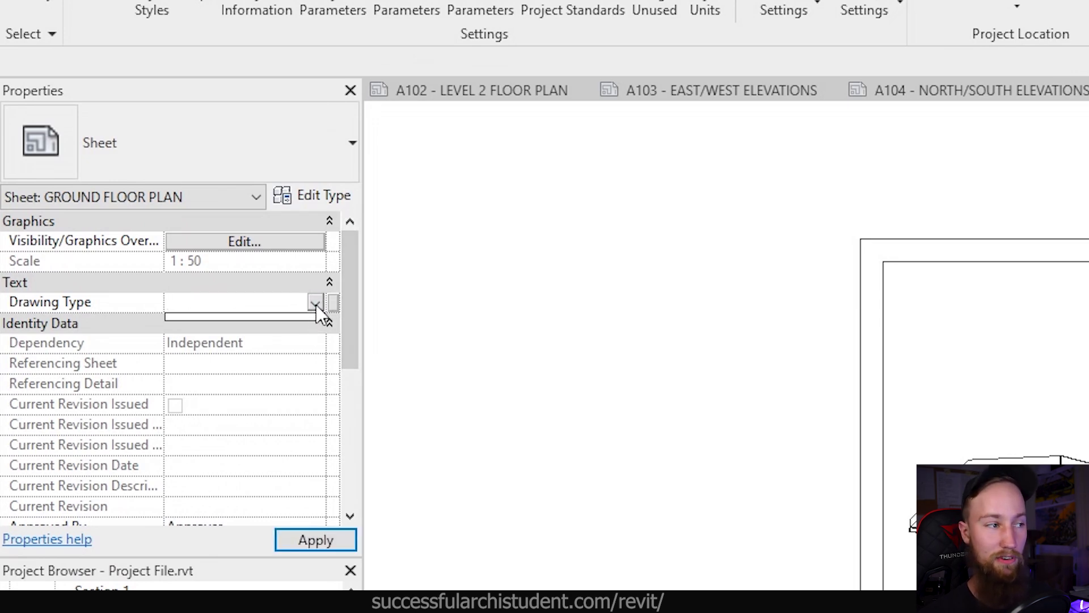
pyautogui.click(315, 304)
pyautogui.write('F;')
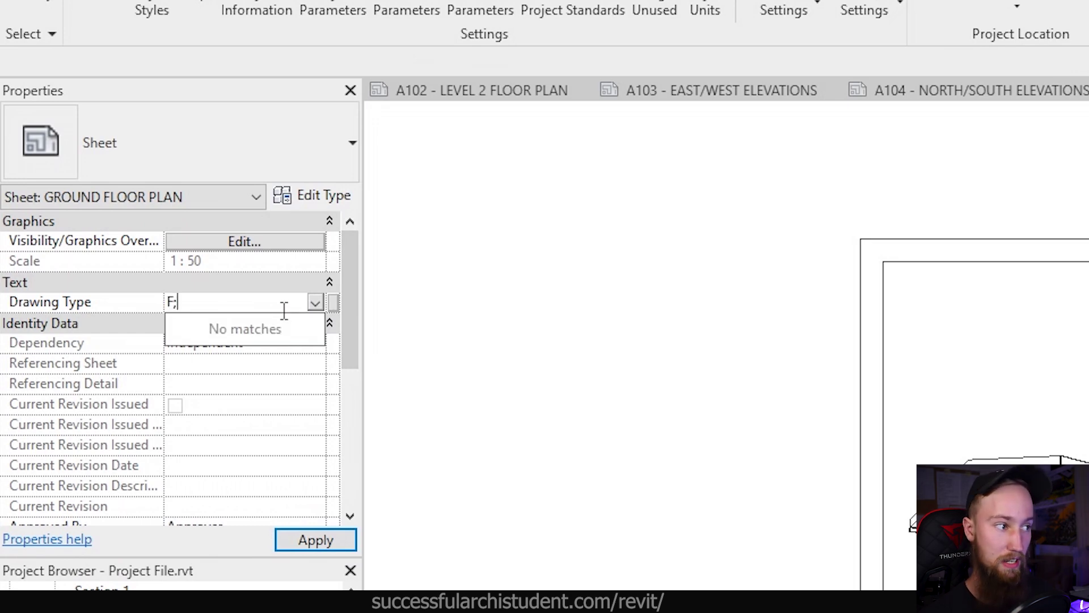
pyautogui.press('BackSpace')
pyautogui.write('PLAN')
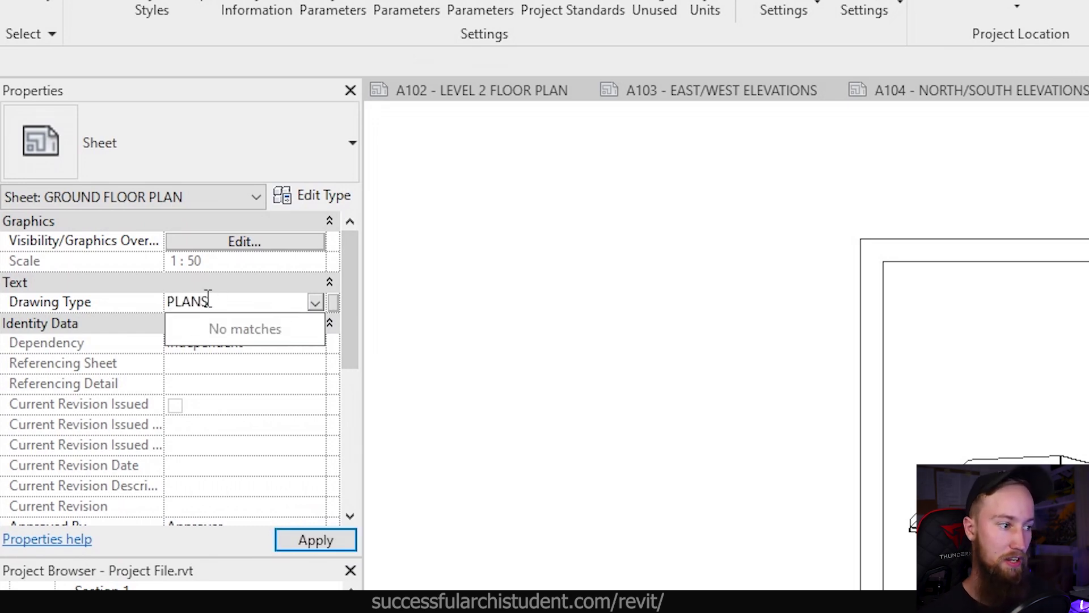
pyautogui.write('S')
pyautogui.click(168, 301)
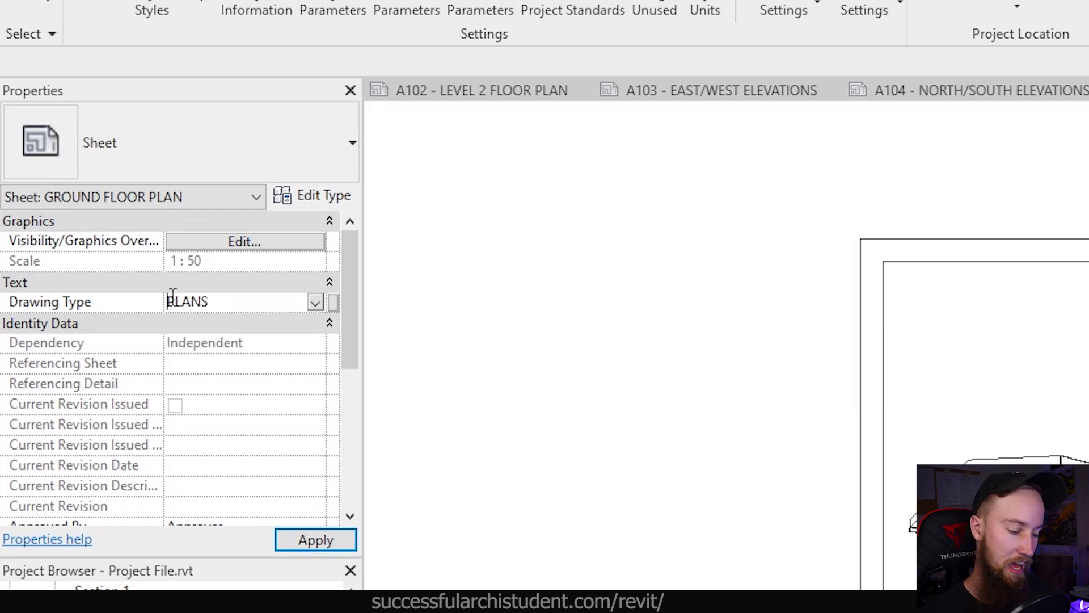
pyautogui.write('100')
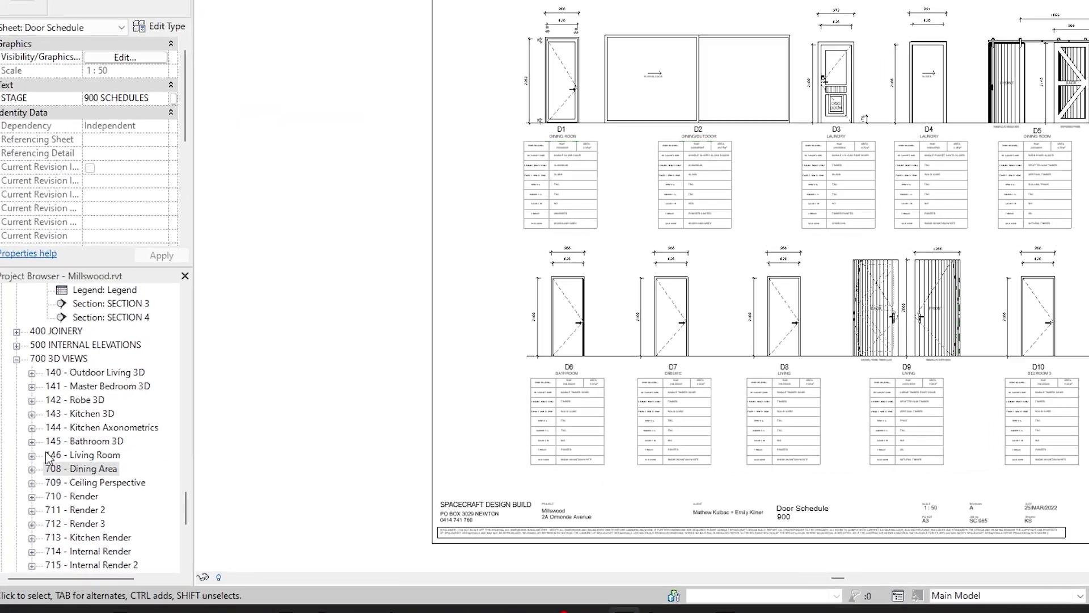
# Renumber the Dining Area, Ceiling Perspective and Render sheets to 147, 148 and 149.
pyautogui.rightClick(72, 466)
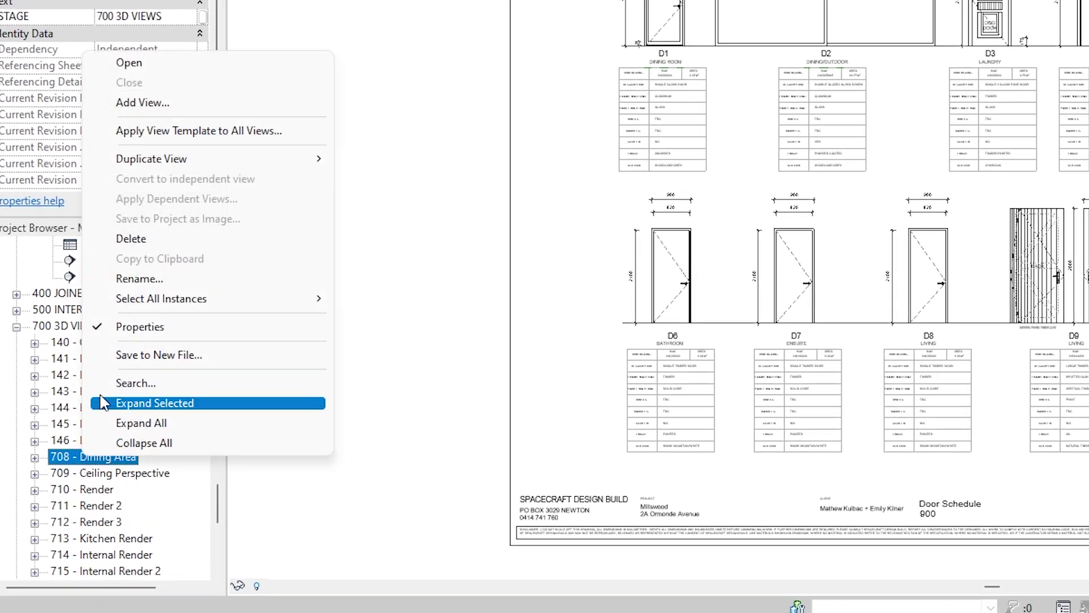
pyautogui.click(149, 278)
pyautogui.write('147')
pyautogui.press('Return')
pyautogui.rightClick(149, 473)
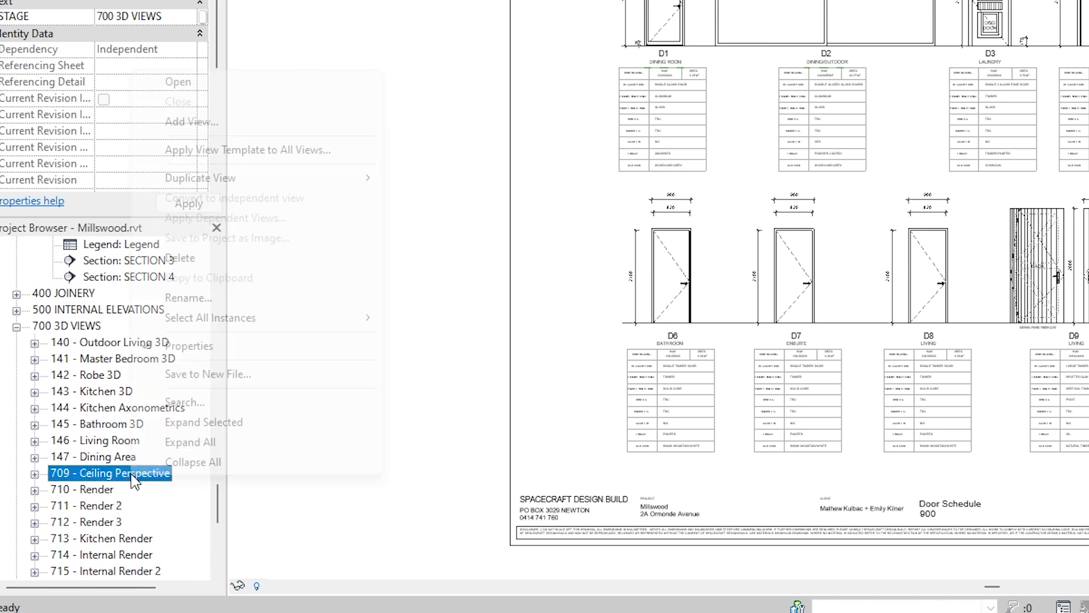
pyautogui.click(260, 296)
pyautogui.write('1')
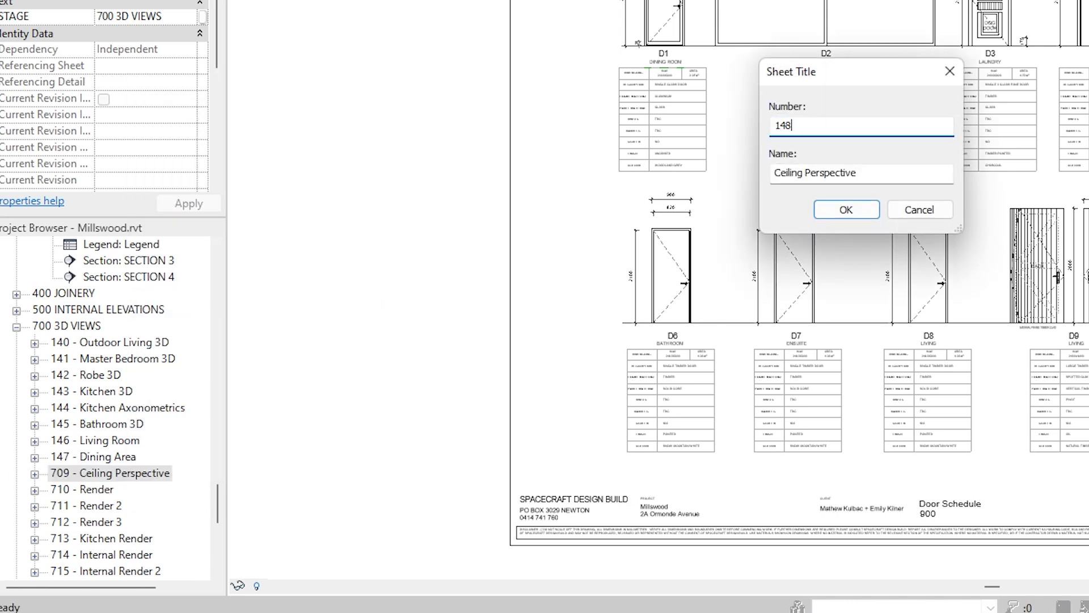
pyautogui.write('48')
pyautogui.press('Return')
pyautogui.rightClick(95, 489)
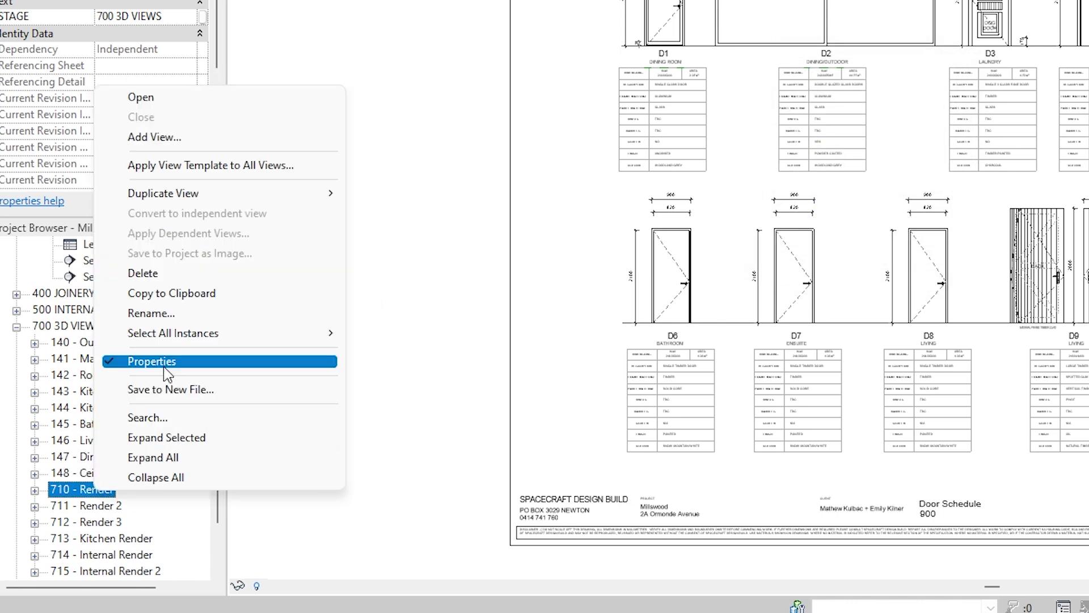
pyautogui.click(170, 313)
pyautogui.write('14')
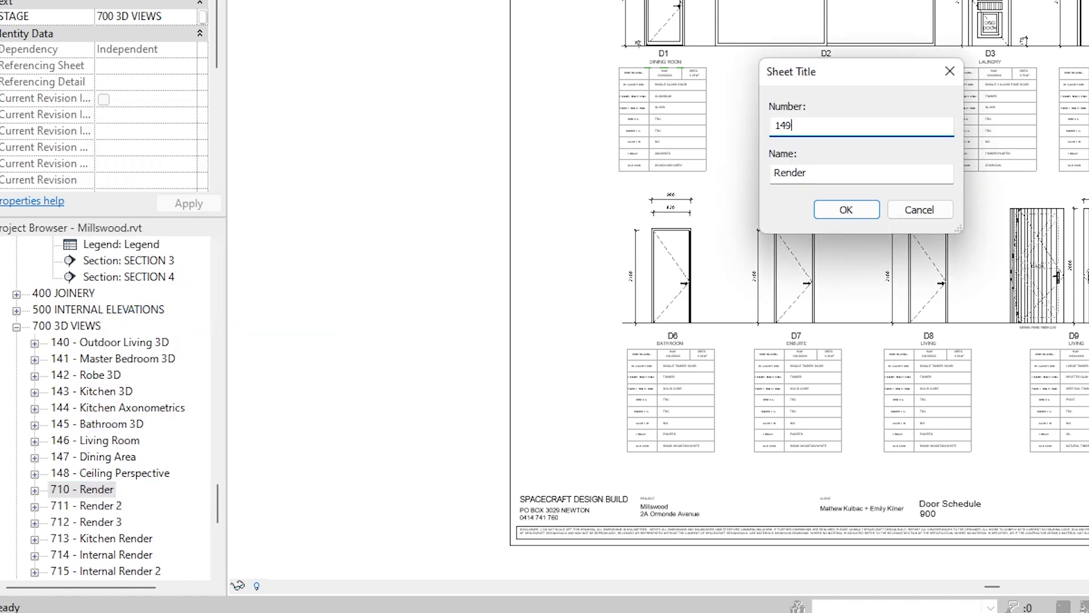
pyautogui.write('9')
pyautogui.press('Return')
pyautogui.rightClick(83, 504)
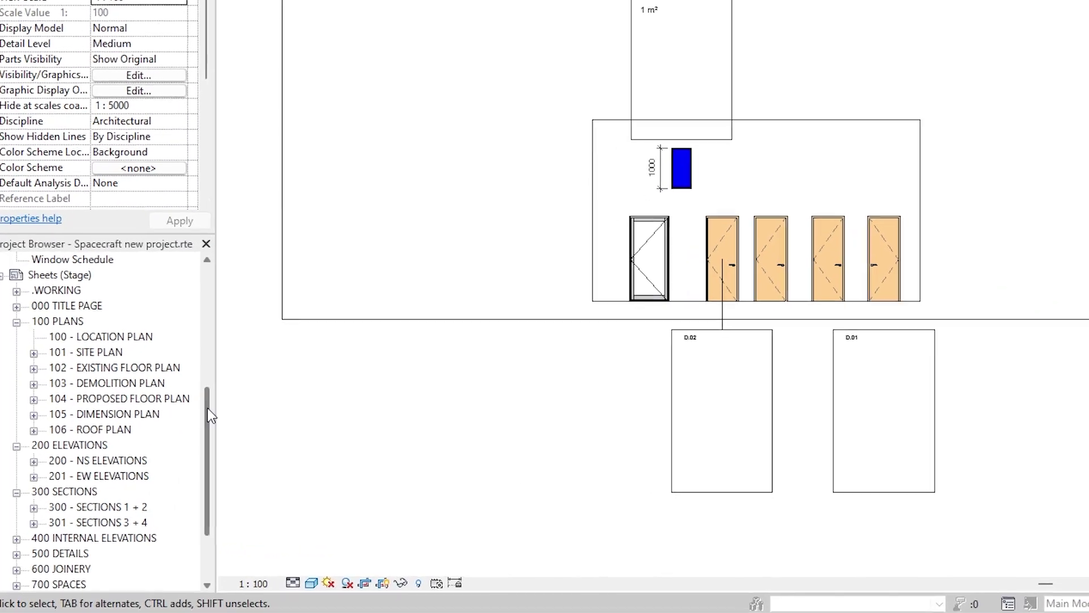
# Scroll through the example template's sheet groups, then return to Project File.rvt.
pyautogui.scroll(-3, 211, 415)
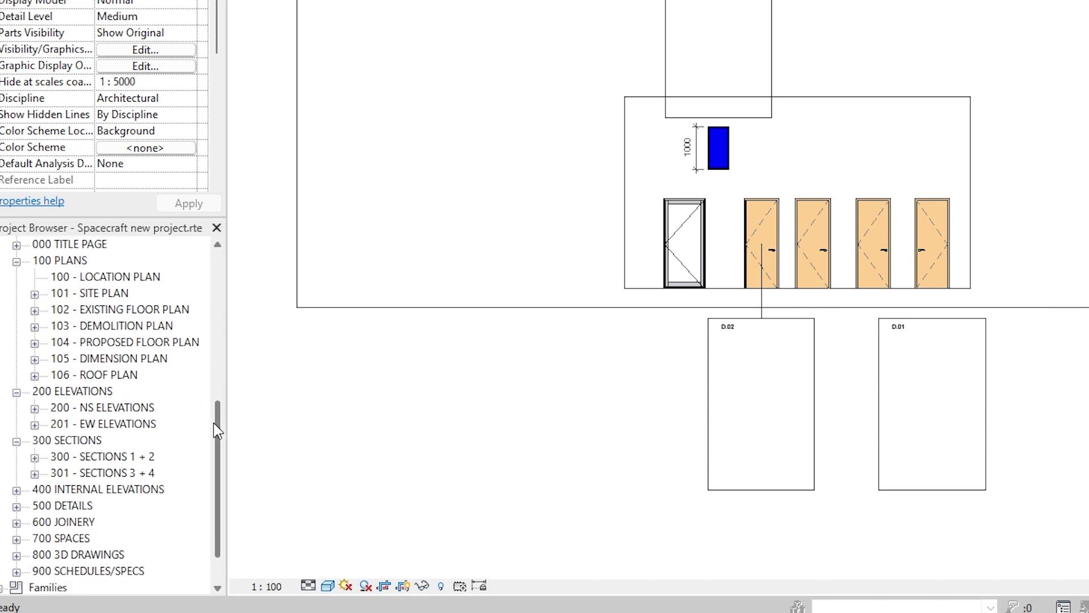
pyautogui.moveTo(214, 426); pyautogui.dragTo(214, 432)
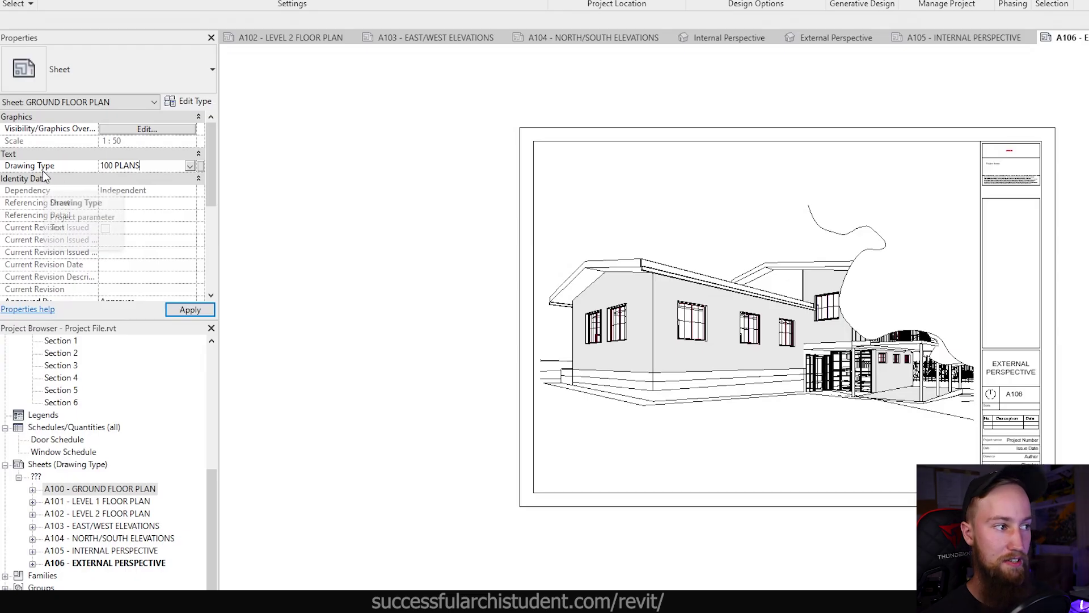
# Commit 100 PLANS for A100 and check the new 100 PLANS group.
pyautogui.click(190, 310)
pyautogui.click(48, 479)
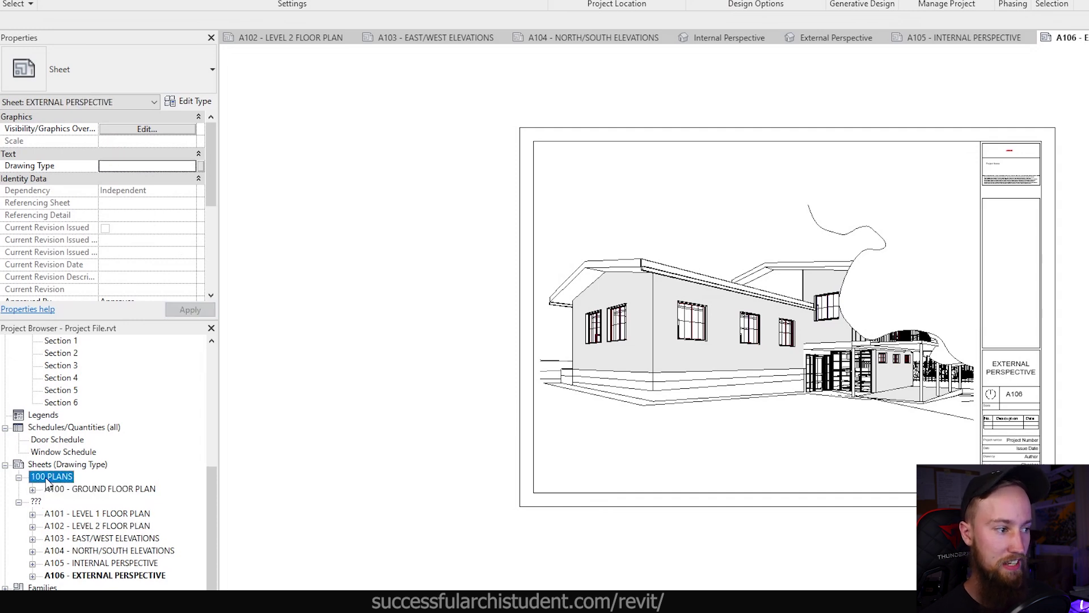
pyautogui.click(89, 489)
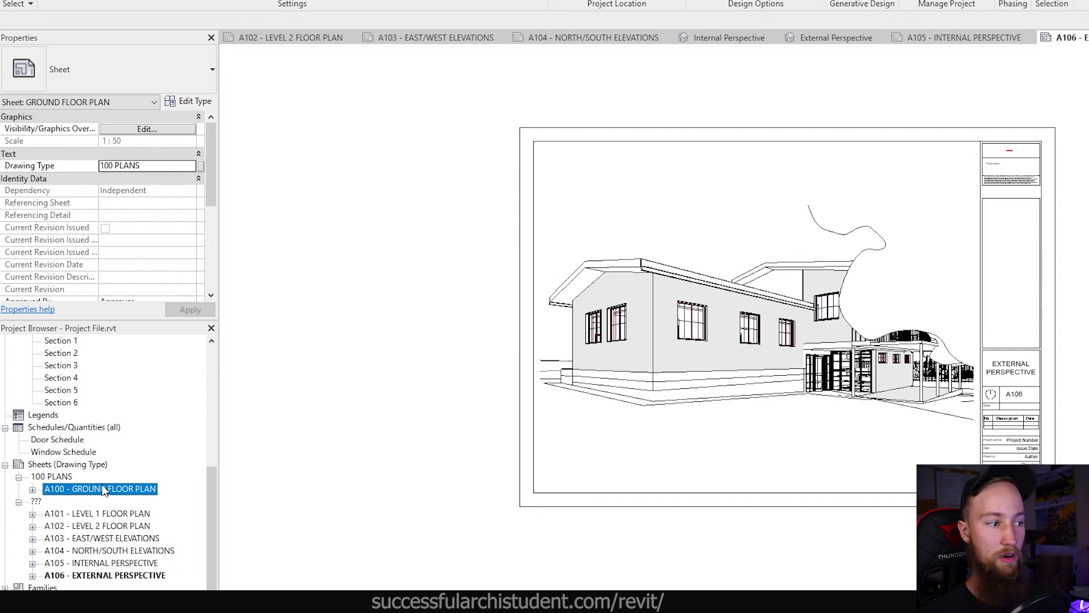
pyautogui.click(54, 477)
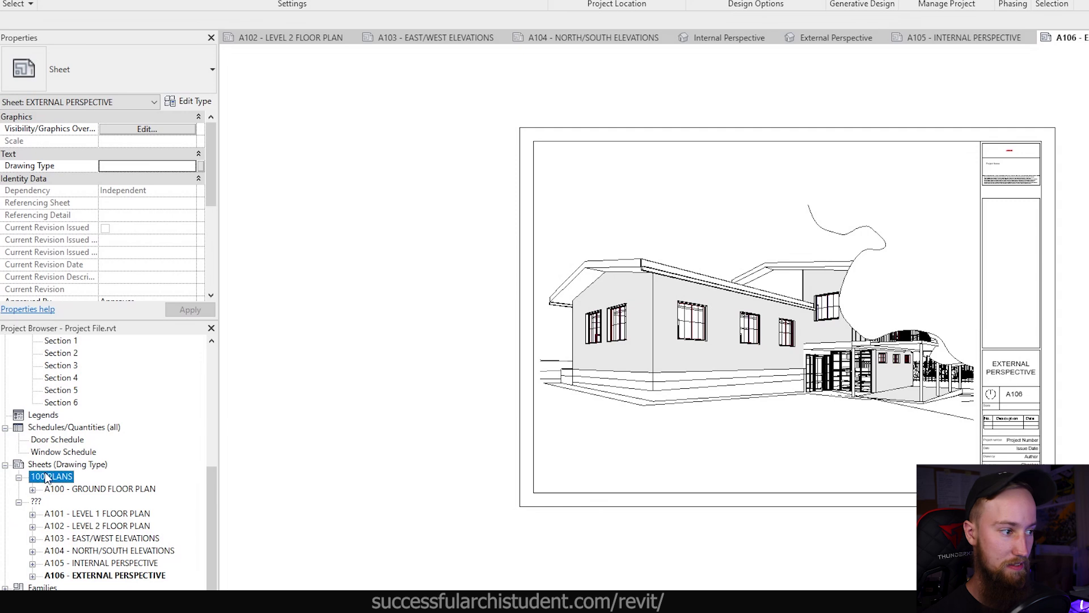
# Set the A101 and A102 floor plan sheets' Drawing Type to 100 PLANS.
pyautogui.click(95, 515)
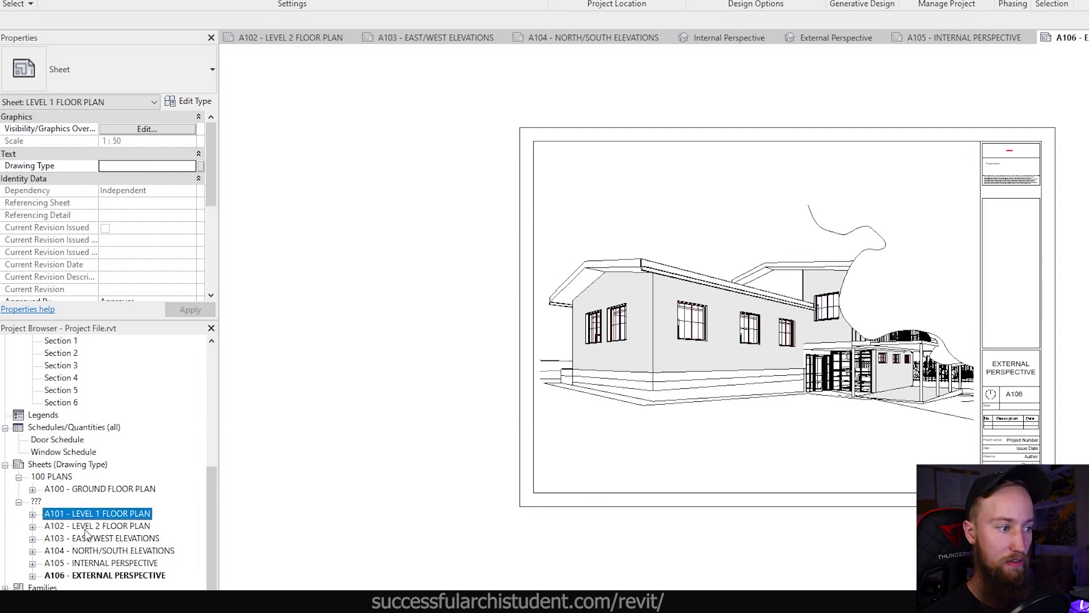
pyautogui.keyDown('ctrl'); pyautogui.click(86, 529); pyautogui.keyUp('ctrl')
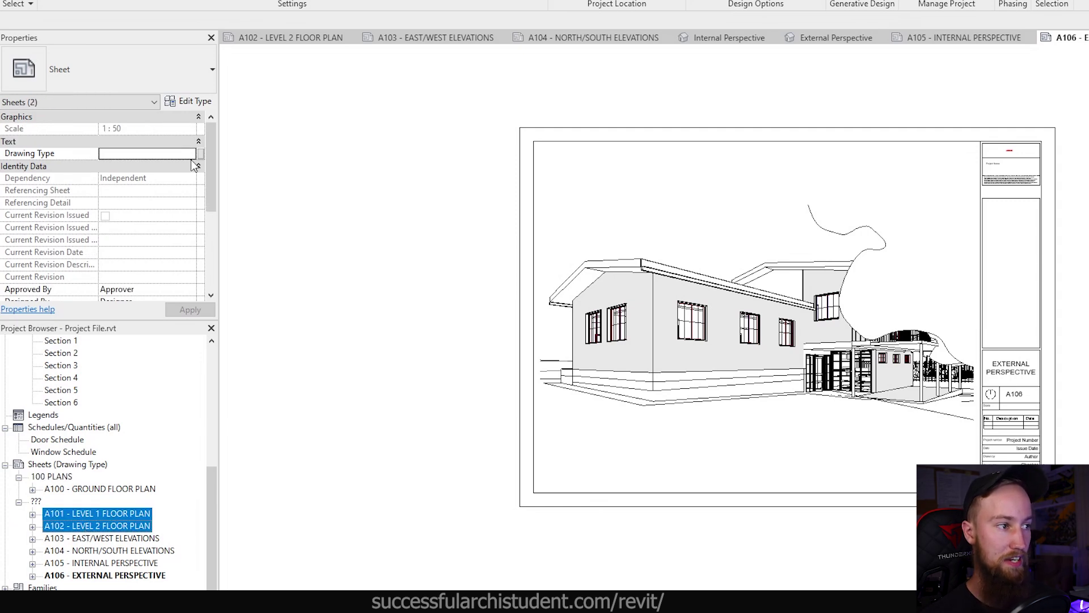
pyautogui.click(190, 153)
pyautogui.click(165, 166)
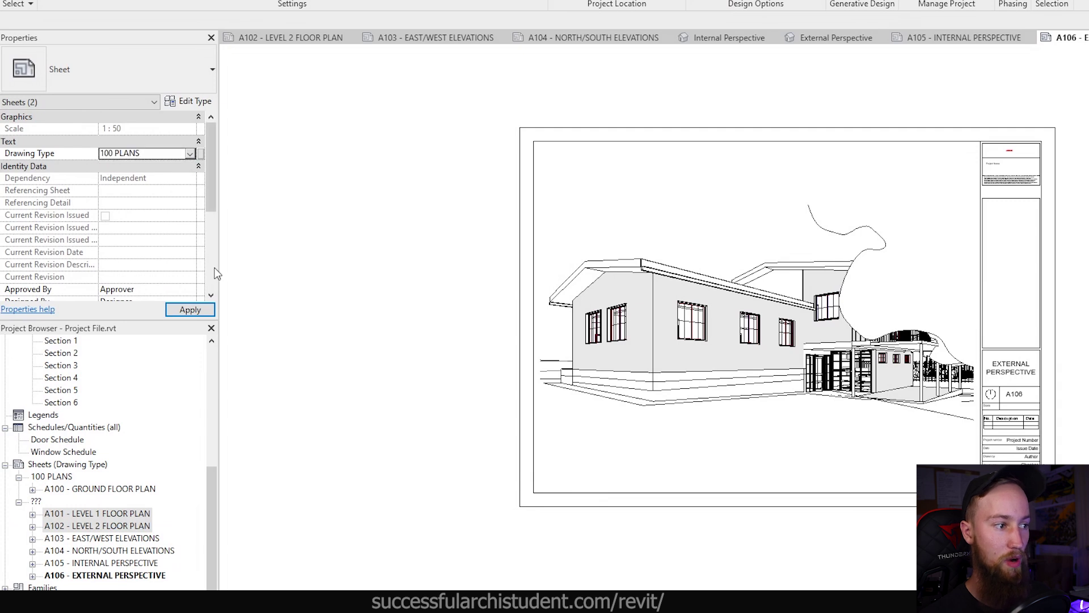
pyautogui.click(190, 309)
pyautogui.click(57, 488)
pyautogui.press('Up')
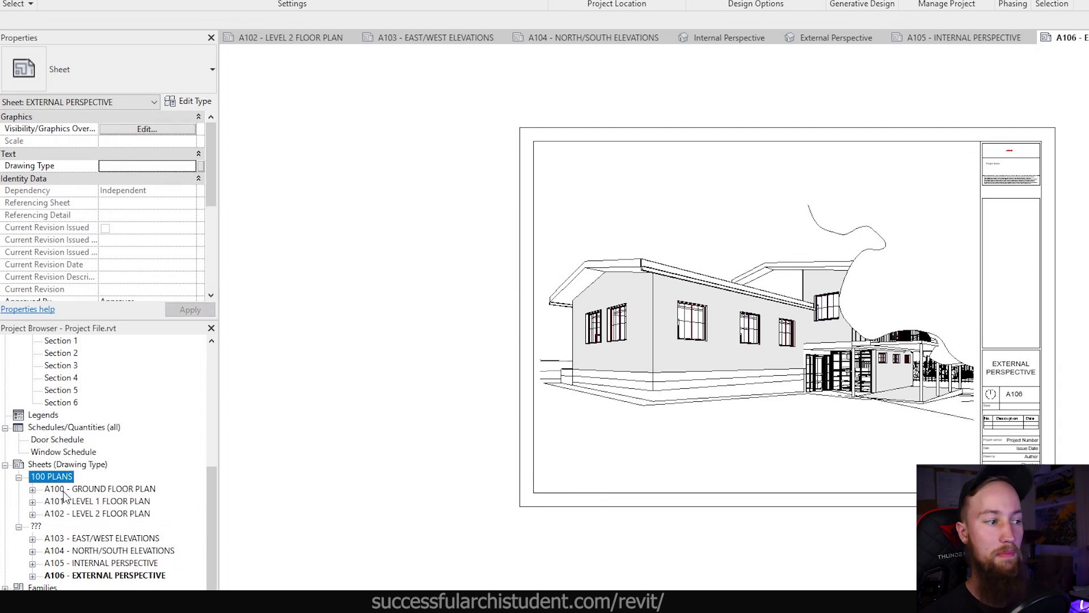
pyautogui.click(64, 489)
pyautogui.press('Up')
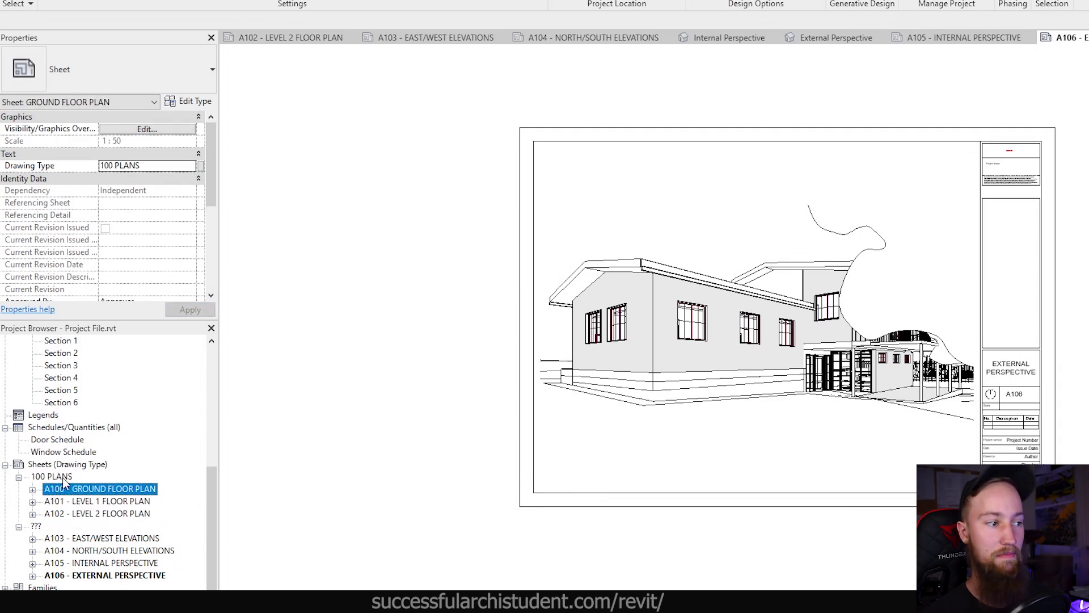
# Give sheets A103 and A104 the Drawing Type 200 ELEVATIONS.
pyautogui.scroll(-1, 79, 549)
pyautogui.click(90, 529)
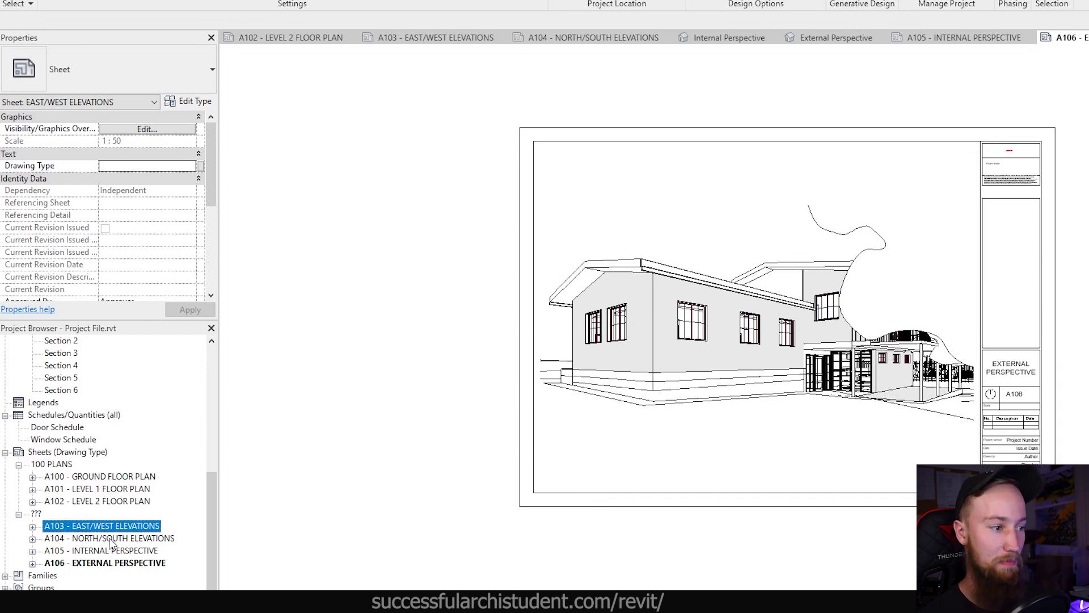
pyautogui.keyDown('ctrl'); pyautogui.click(112, 539); pyautogui.keyUp('ctrl')
pyautogui.click(126, 153)
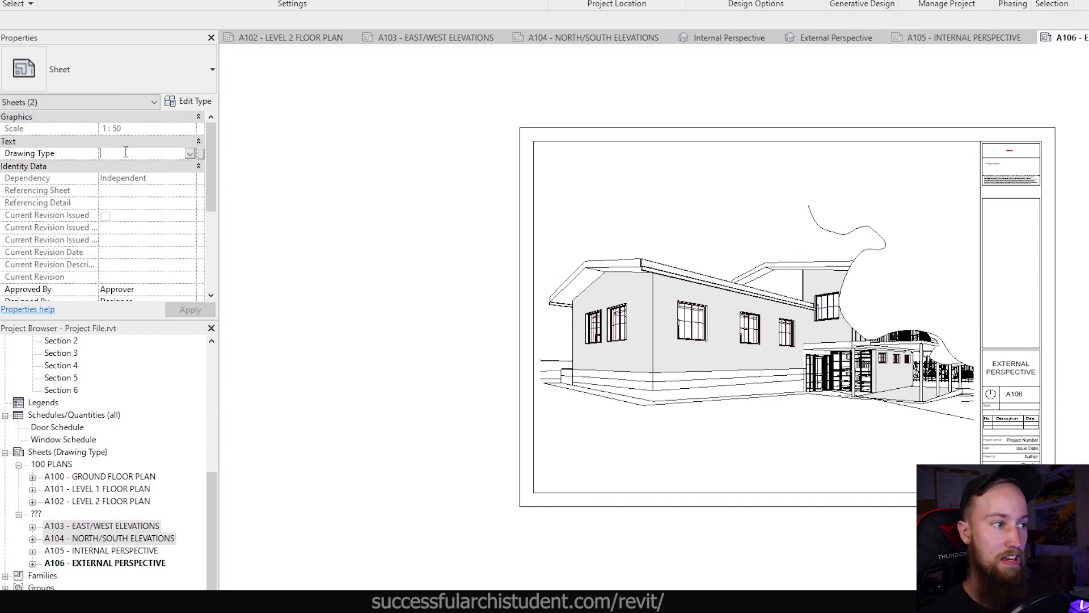
pyautogui.write('200 ELEVATIONS')
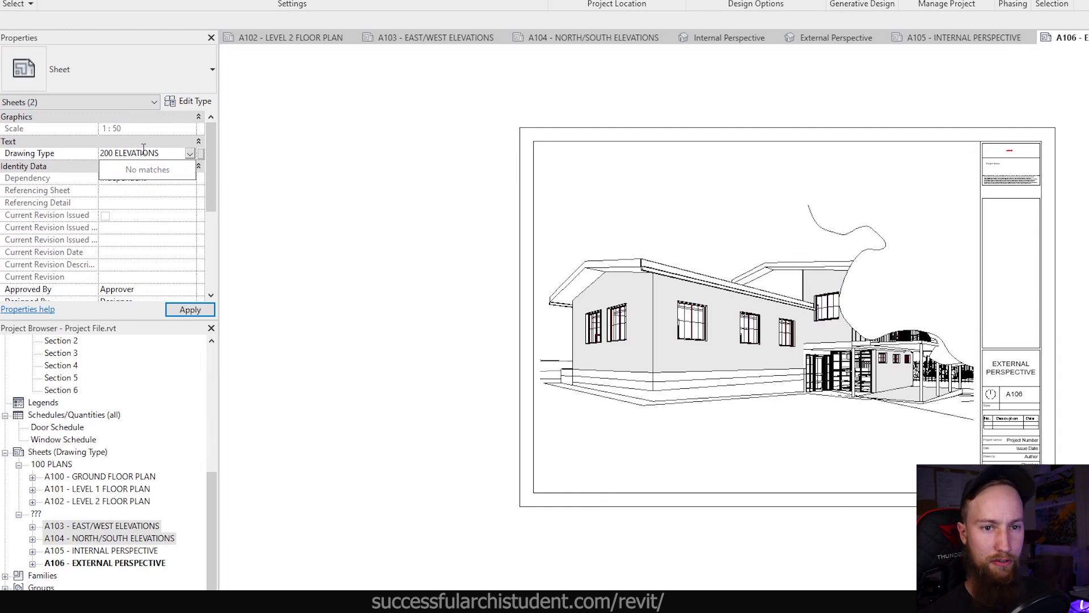
pyautogui.click(291, 416)
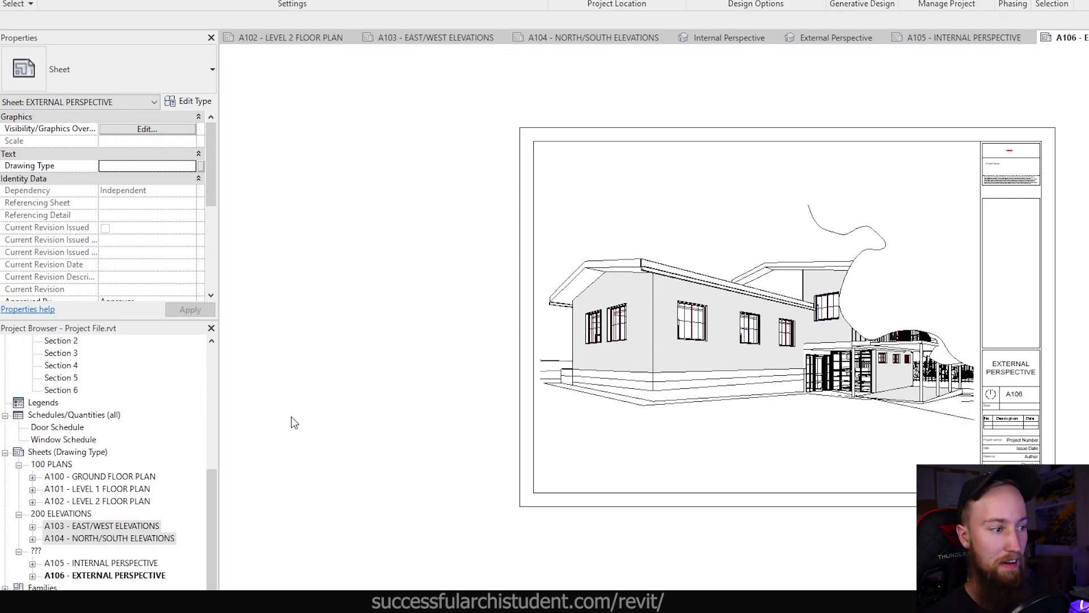
# Review the elevation sheets under 200 ELEVATIONS, then locate the ??? group.
pyautogui.click(73, 525)
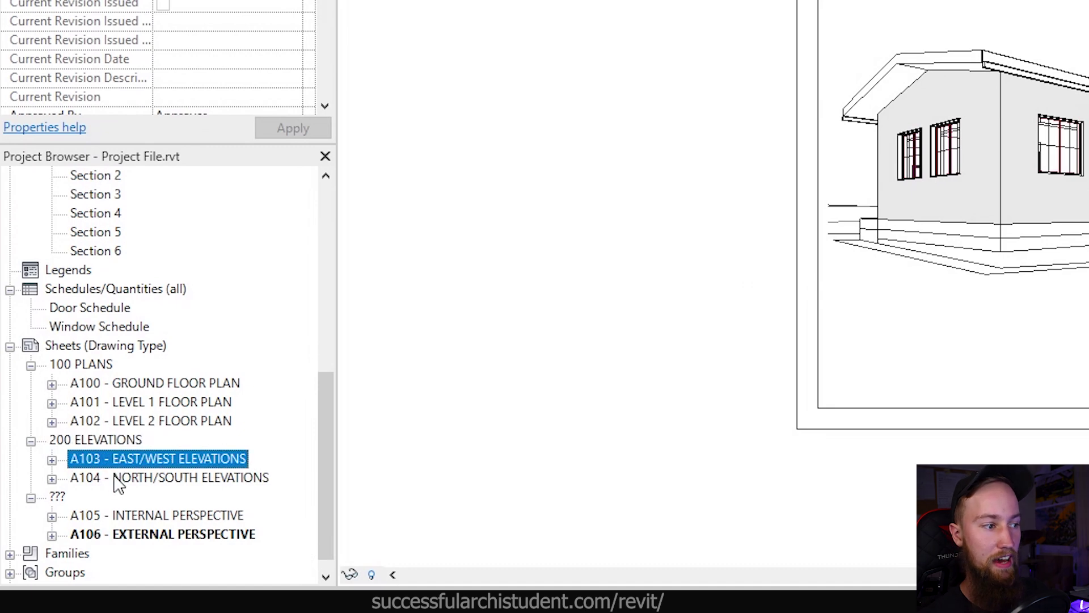
pyautogui.click(116, 480)
pyautogui.click(129, 462)
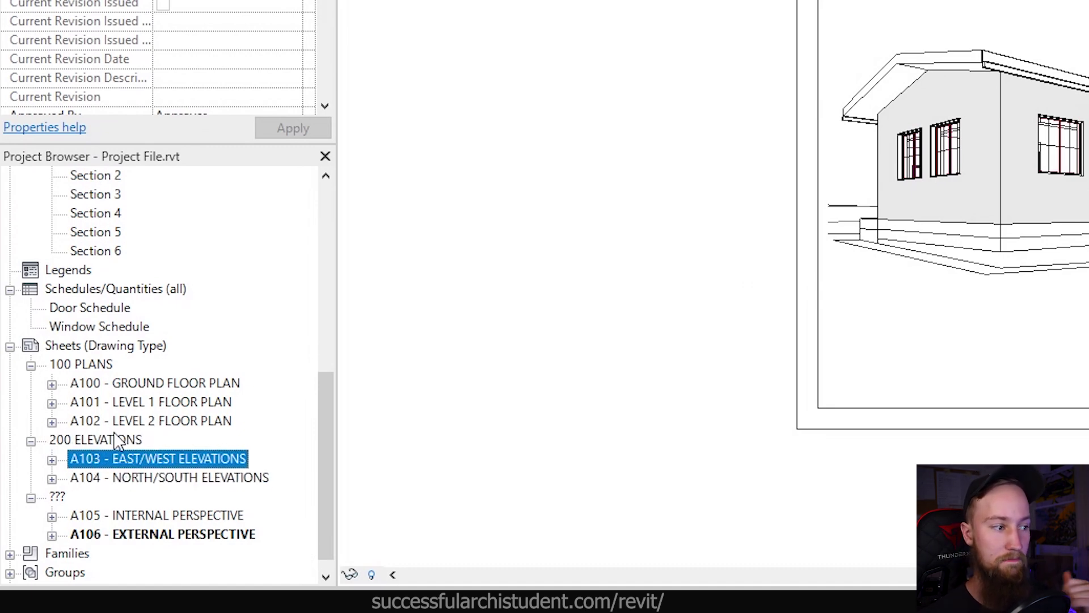
pyautogui.click(116, 440)
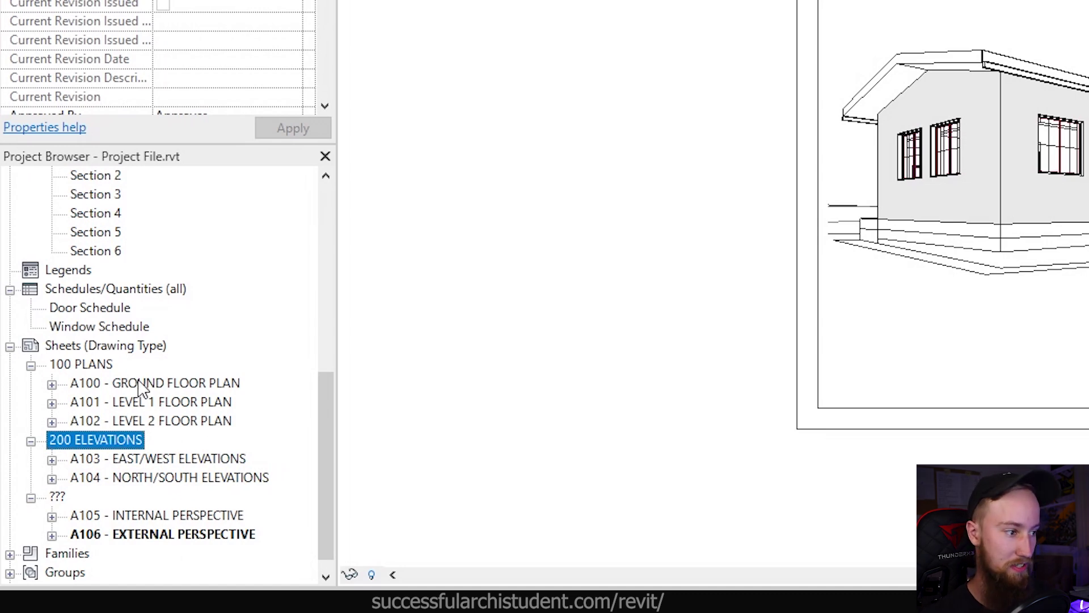
pyautogui.scroll(-1, 126, 424)
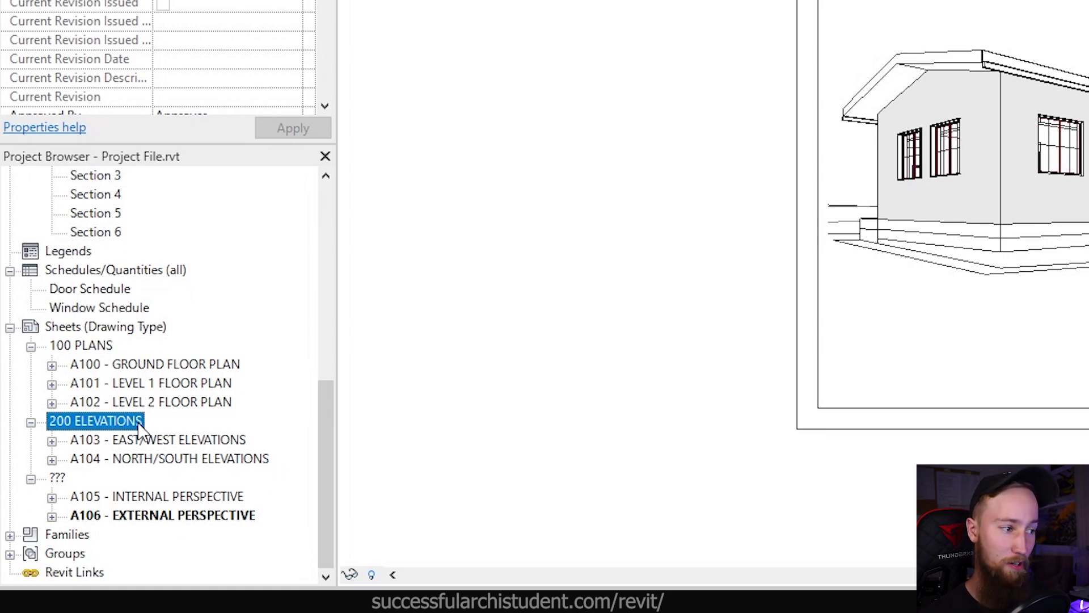
pyautogui.click(57, 480)
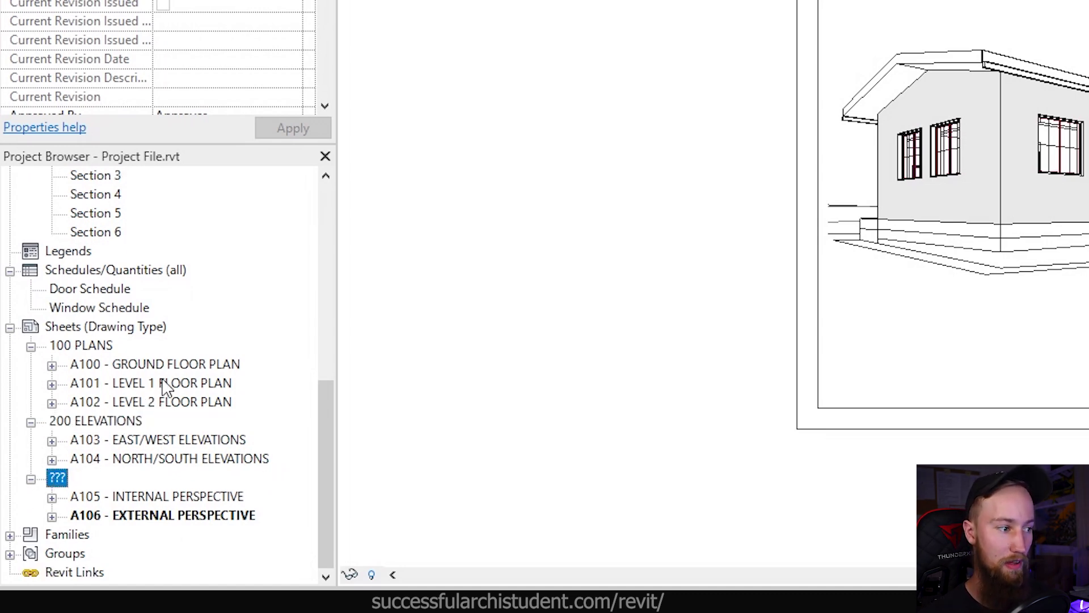
# Set the A105 and A106 perspective sheets' Drawing Type to 800 3D VIEWS.
pyautogui.click(171, 502)
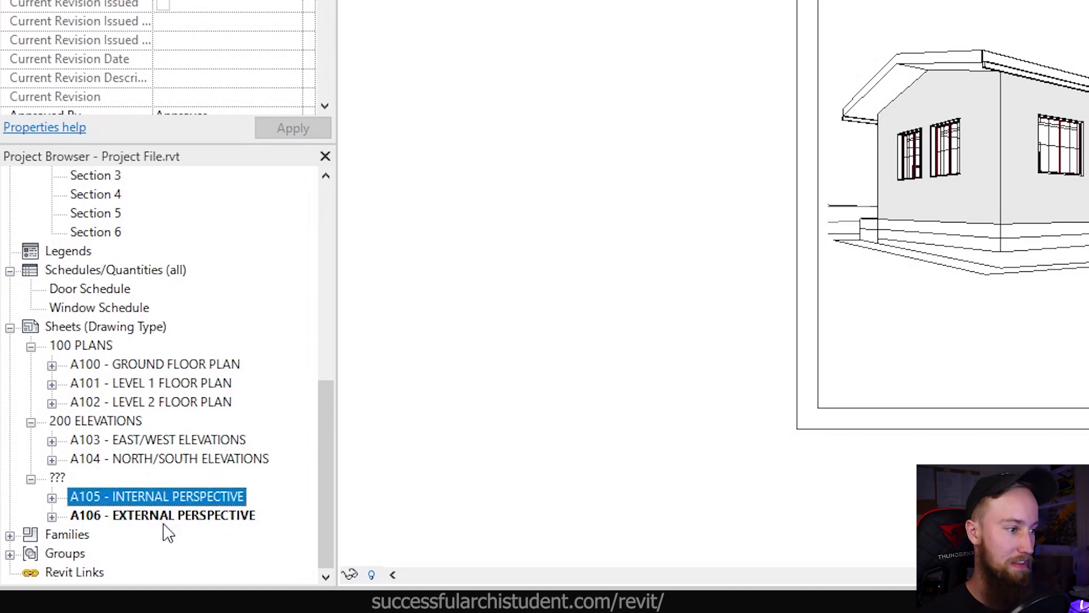
pyautogui.keyDown('ctrl'); pyautogui.click(165, 517); pyautogui.keyUp('ctrl')
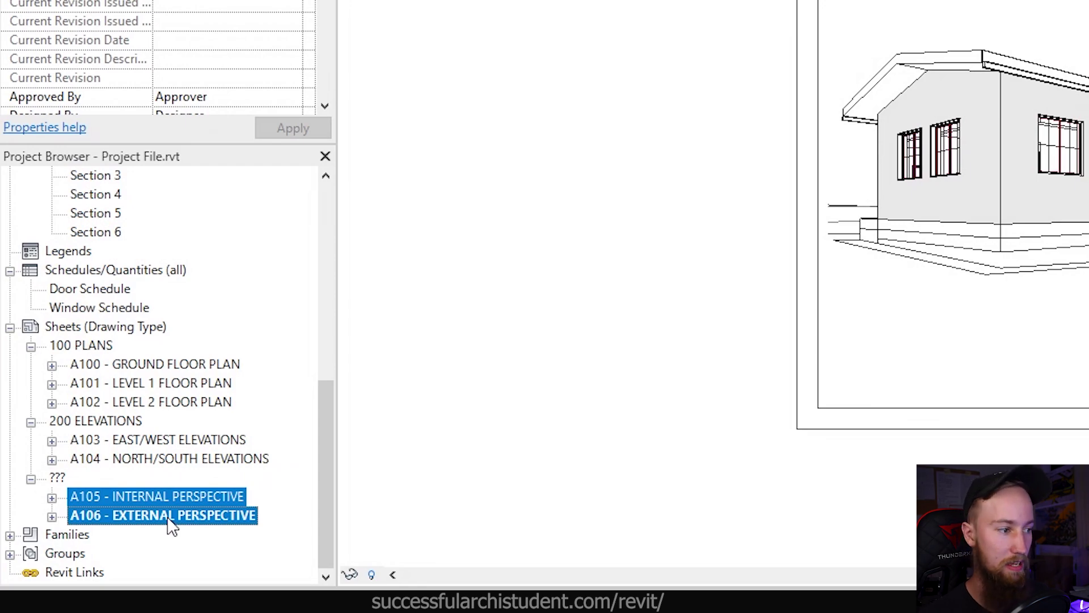
pyautogui.scroll(-3, 105, 247)
pyautogui.scroll(5, 127, 182)
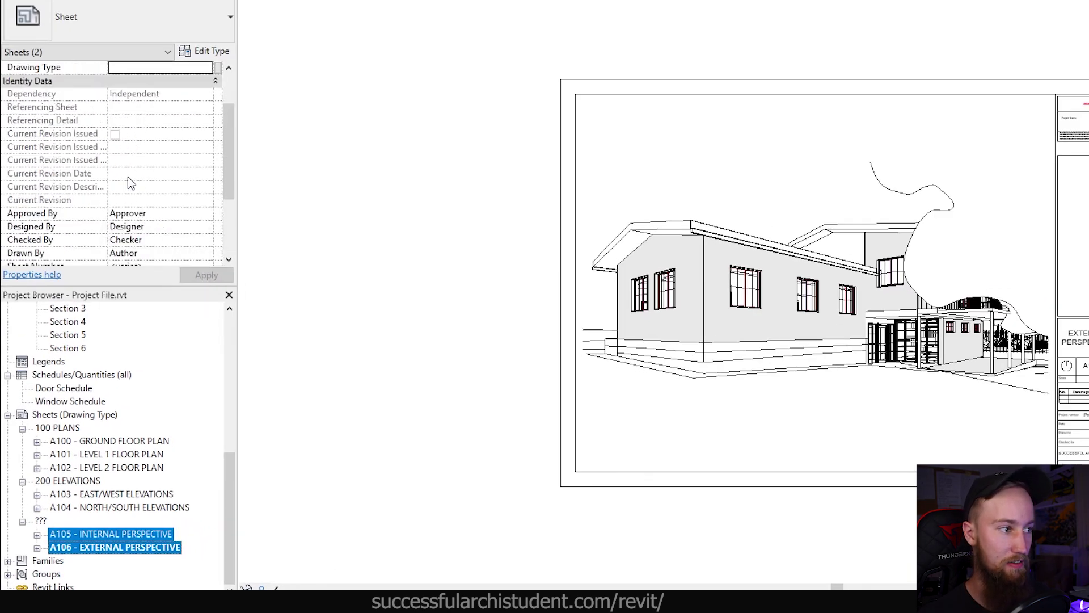
pyautogui.scroll(1, 130, 182)
pyautogui.click(129, 107)
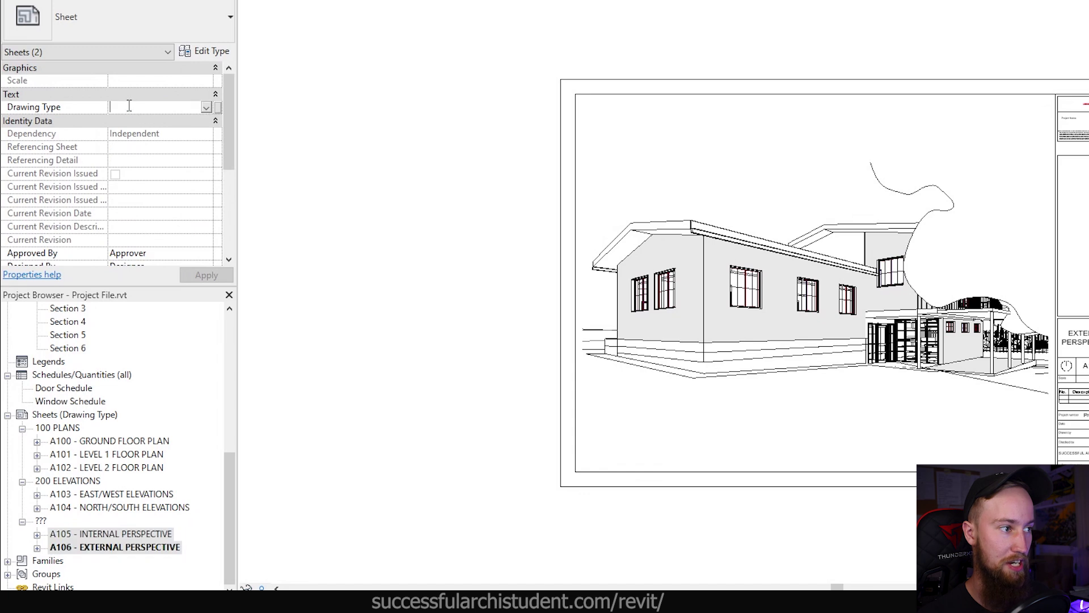
pyautogui.write('800 3D VIEWS')
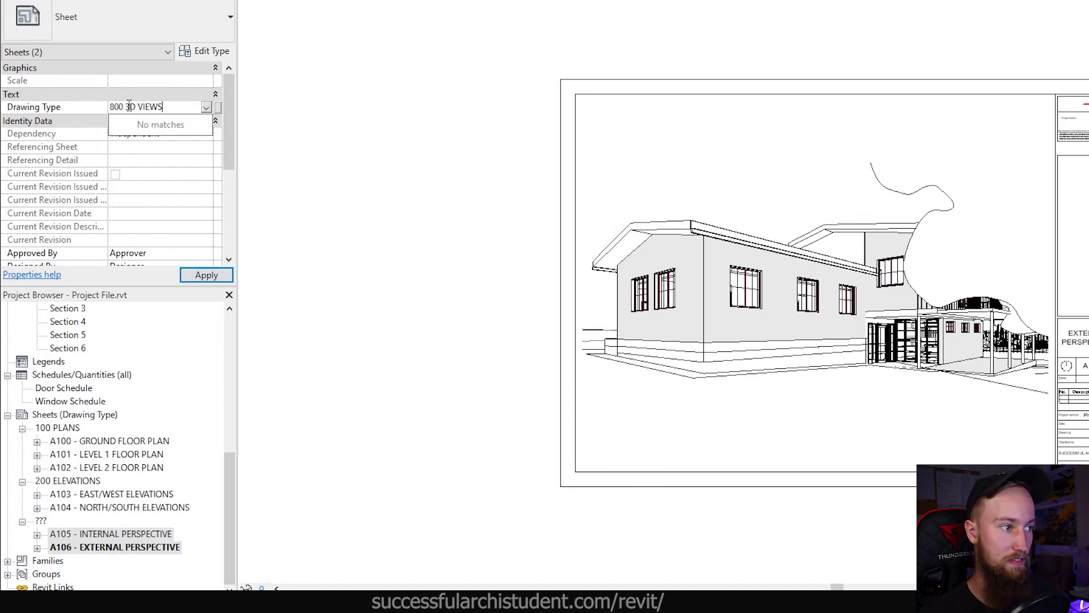
pyautogui.press('Return')
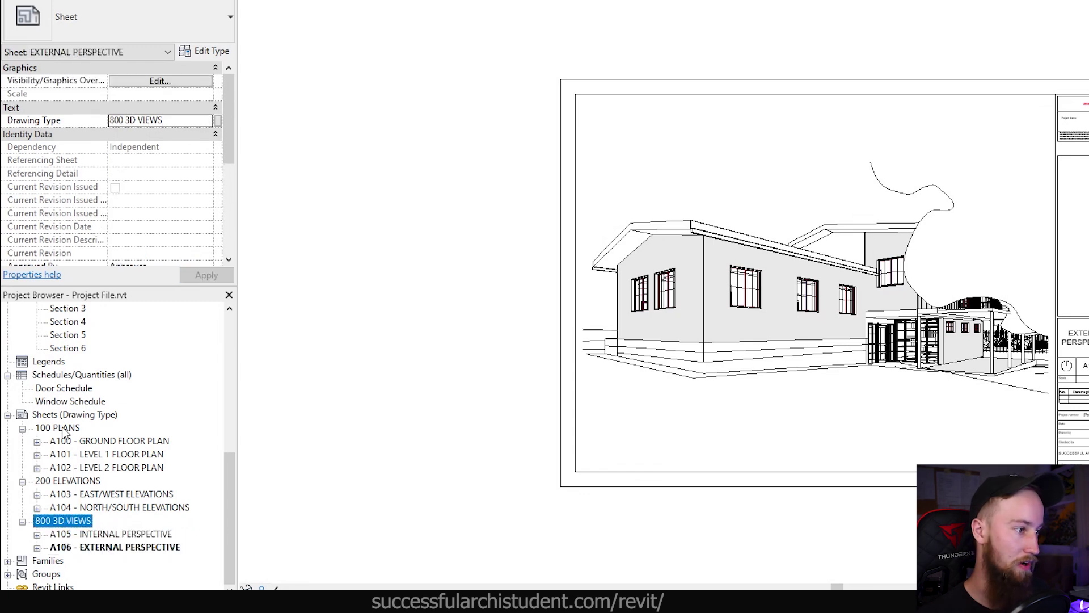
pyautogui.click(114, 442)
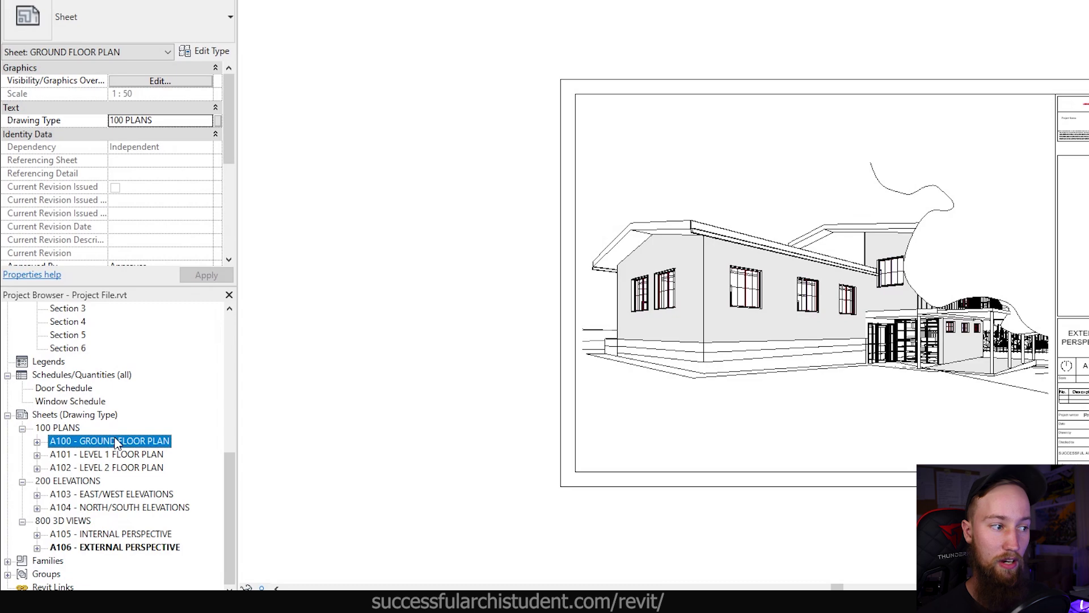
pyautogui.click(120, 548)
pyautogui.click(125, 534)
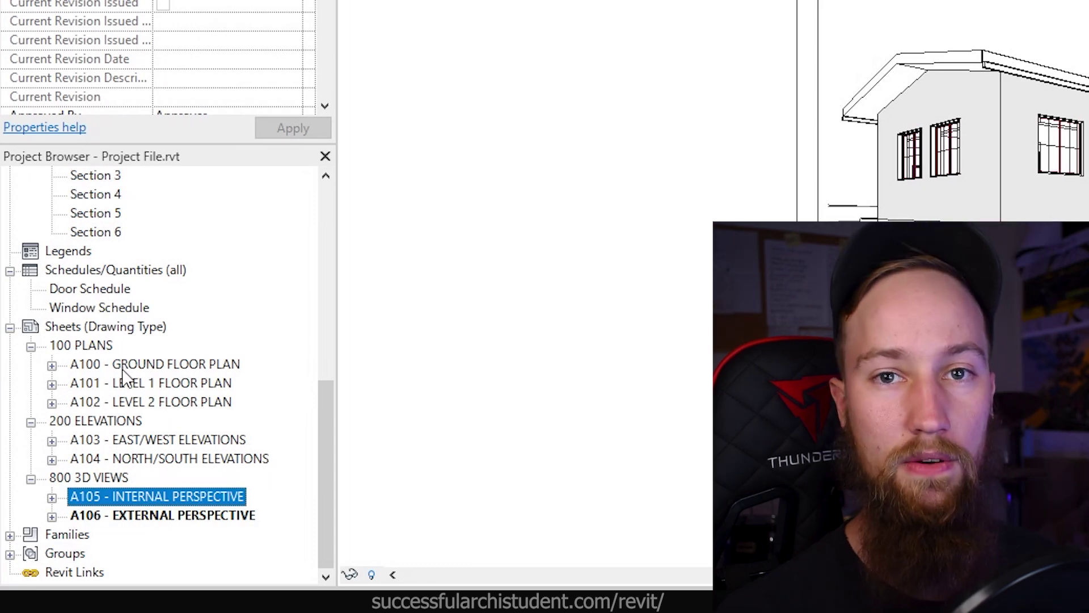
pyautogui.click(115, 446)
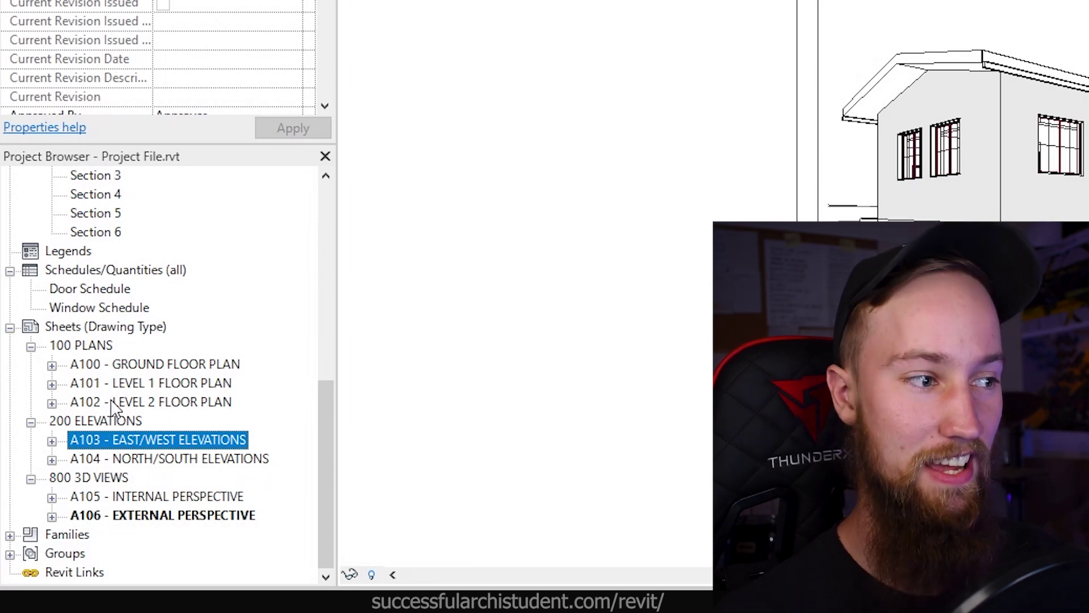
pyautogui.click(111, 459)
pyautogui.click(111, 498)
pyautogui.click(114, 516)
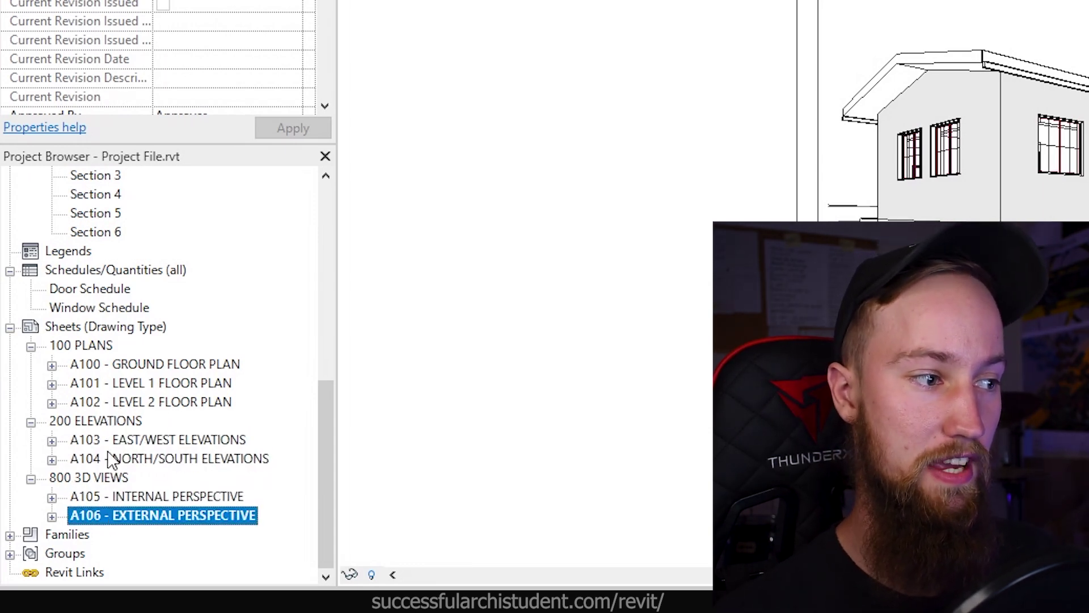
pyautogui.click(108, 441)
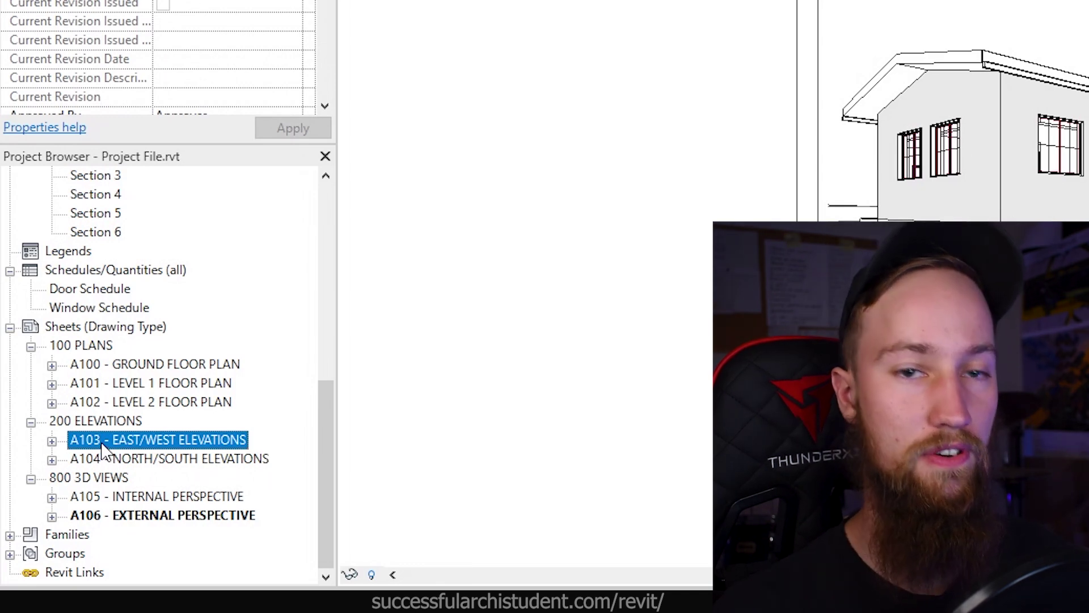
pyautogui.click(94, 498)
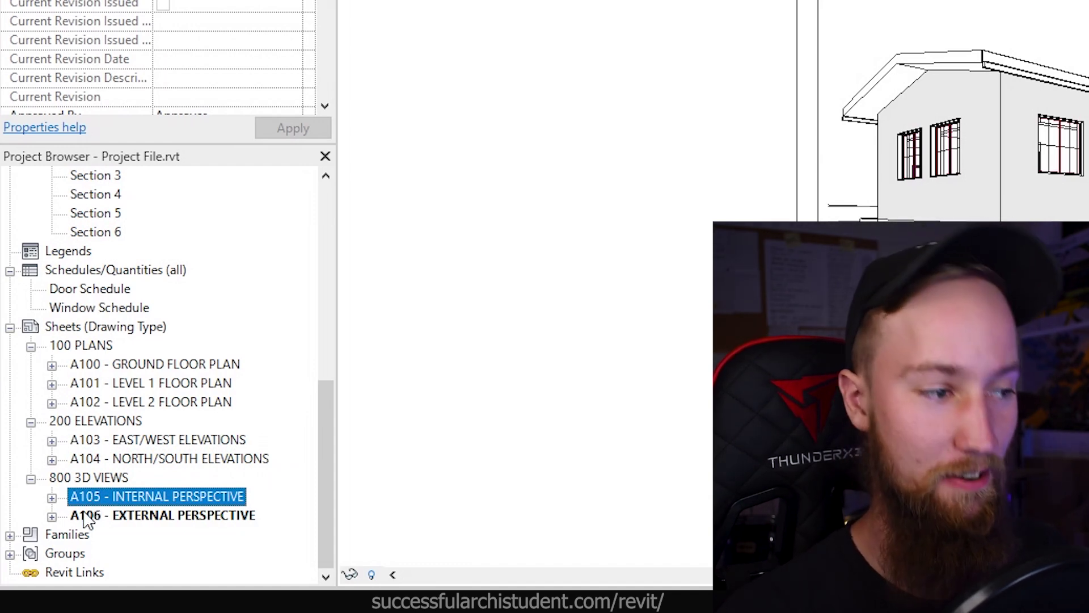
pyautogui.click(143, 446)
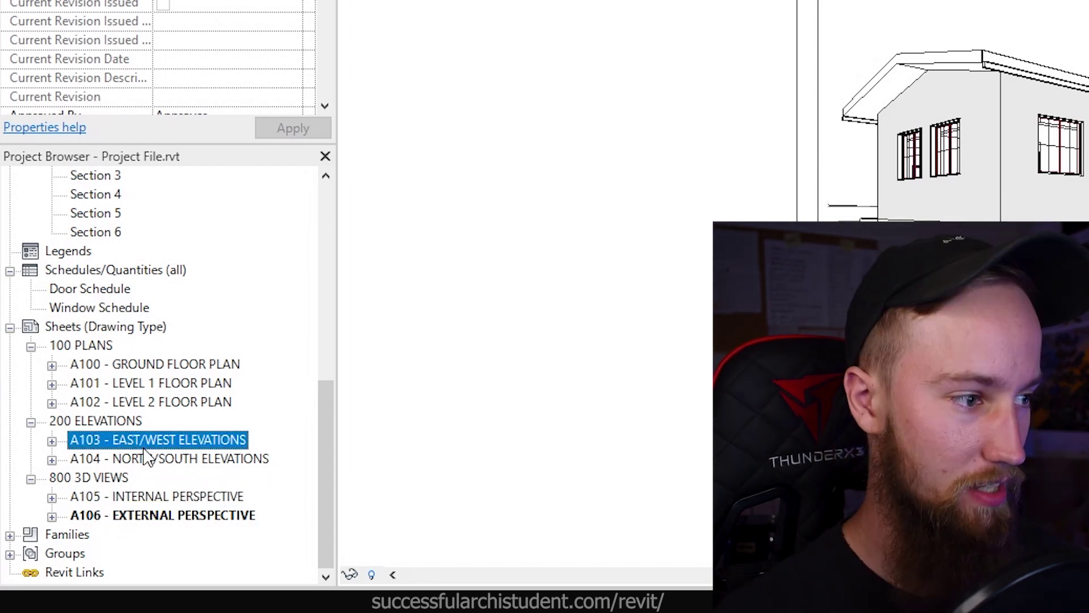
# Renumber the EAST/WEST ELEVATIONS sheet from A103 to A200.
pyautogui.scroll(-5, 216, 64)
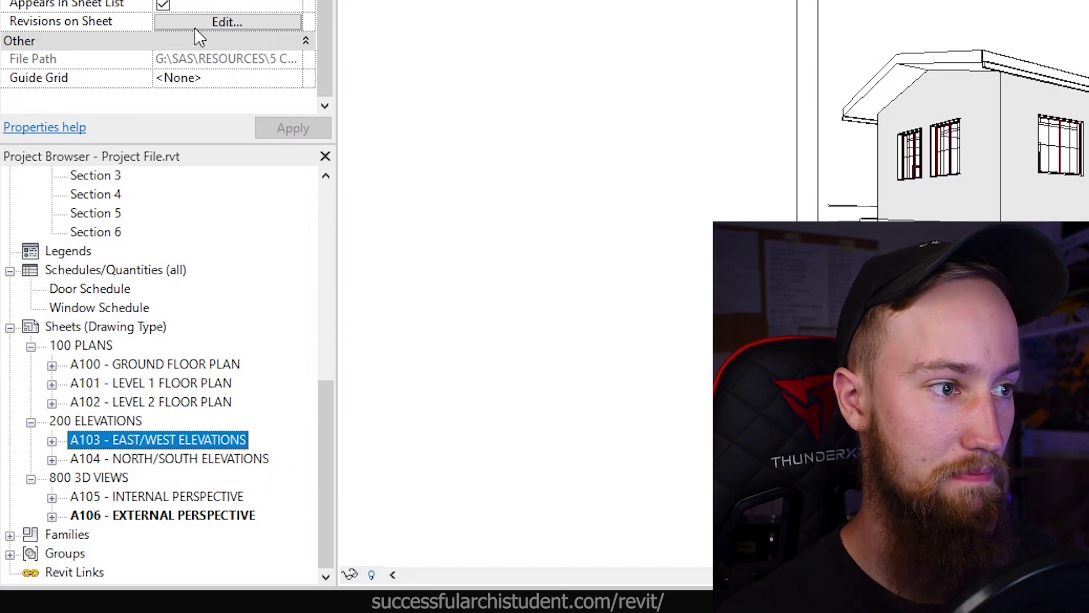
pyautogui.scroll(3, 225, 8)
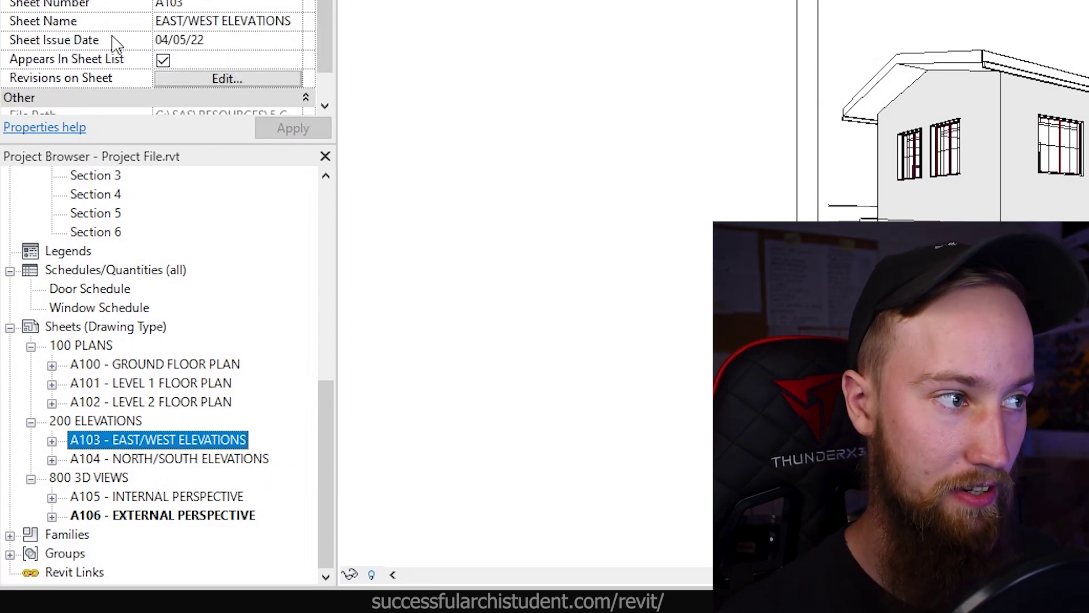
pyautogui.scroll(-3, 226, 7)
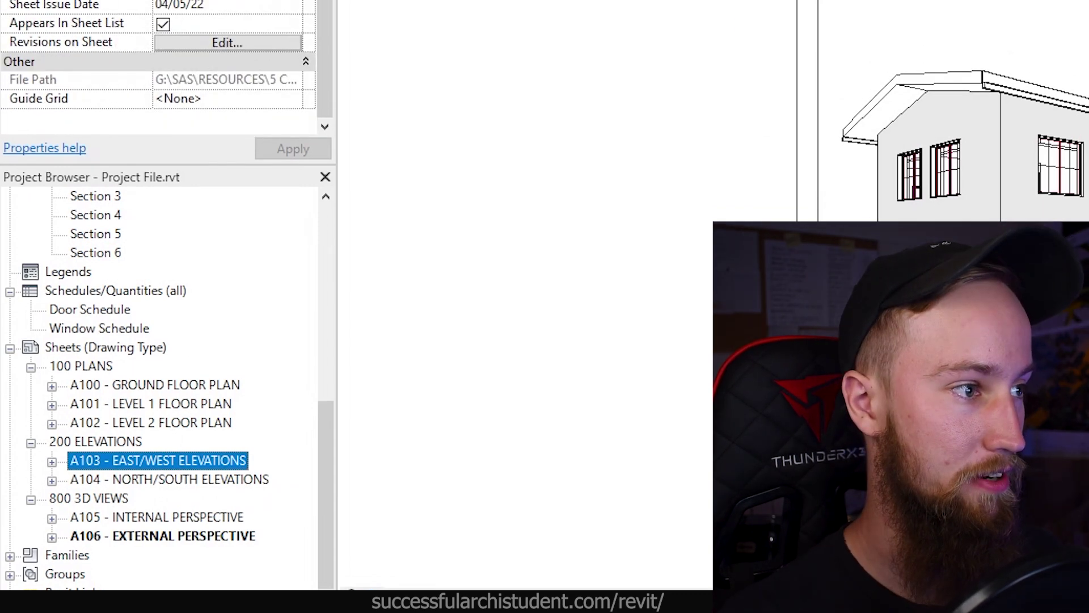
pyautogui.click(211, 76)
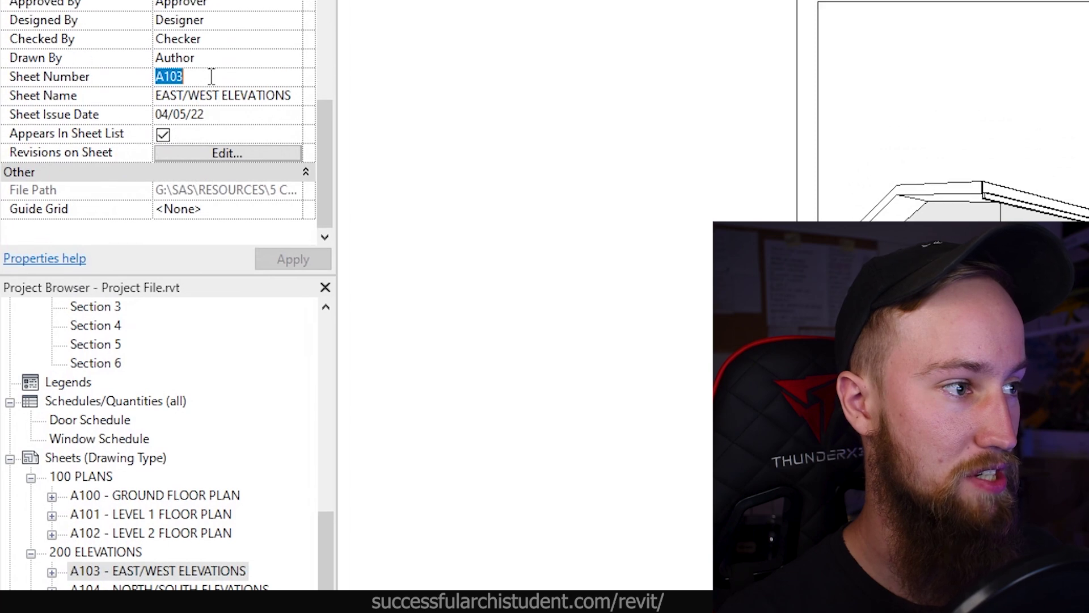
pyautogui.moveTo(211, 76); pyautogui.dragTo(165, 79)
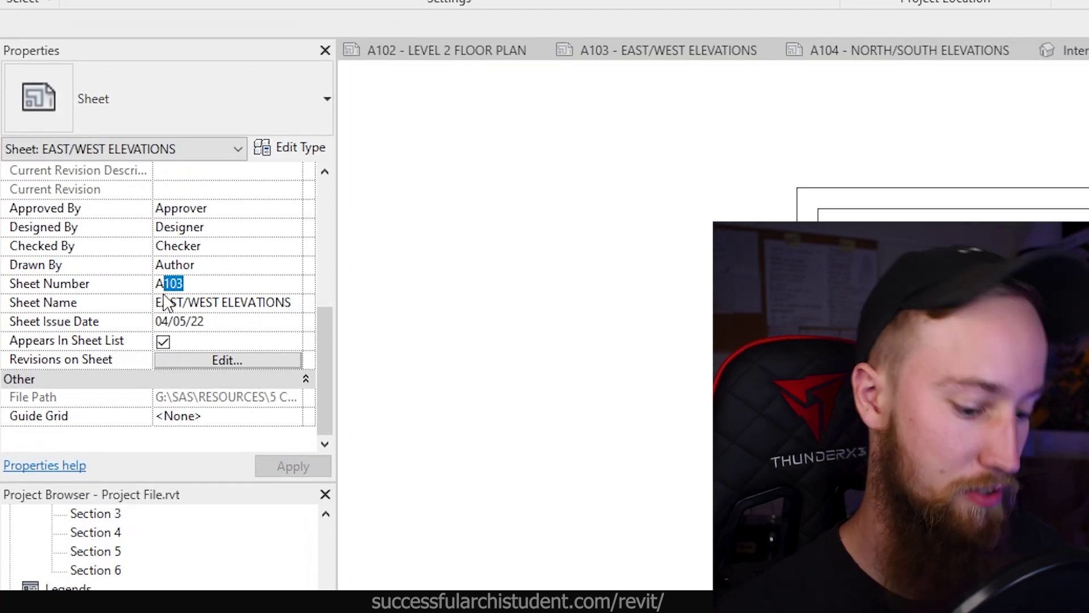
pyautogui.press('BackSpace')
pyautogui.write('200')
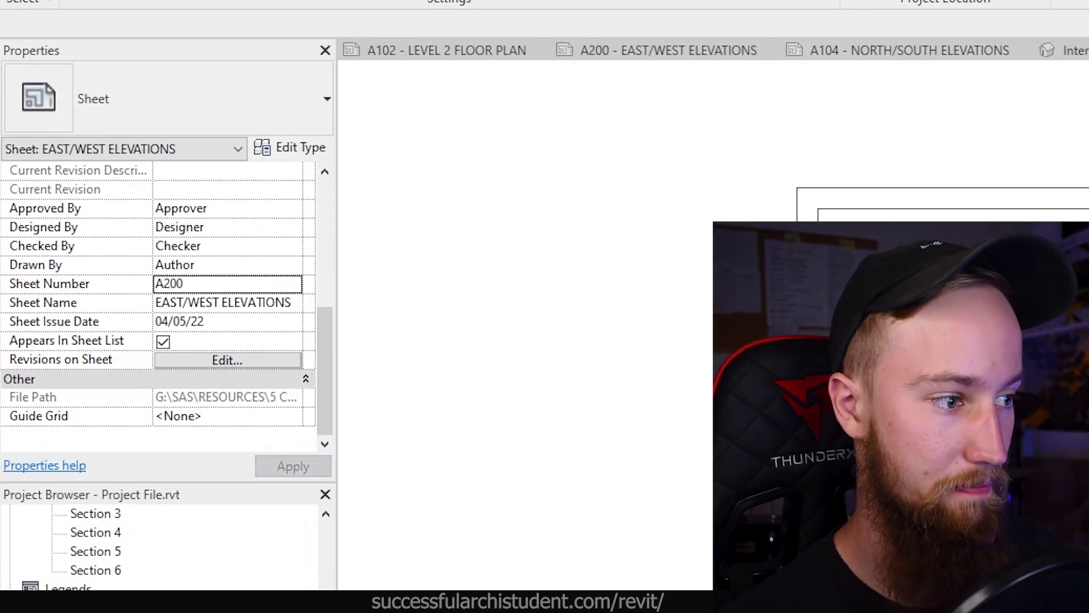
# Renumber the NORTH/SOUTH ELEVATIONS sheet from A104 to A201 and check both elevation sheets.
pyautogui.click(208, 612)
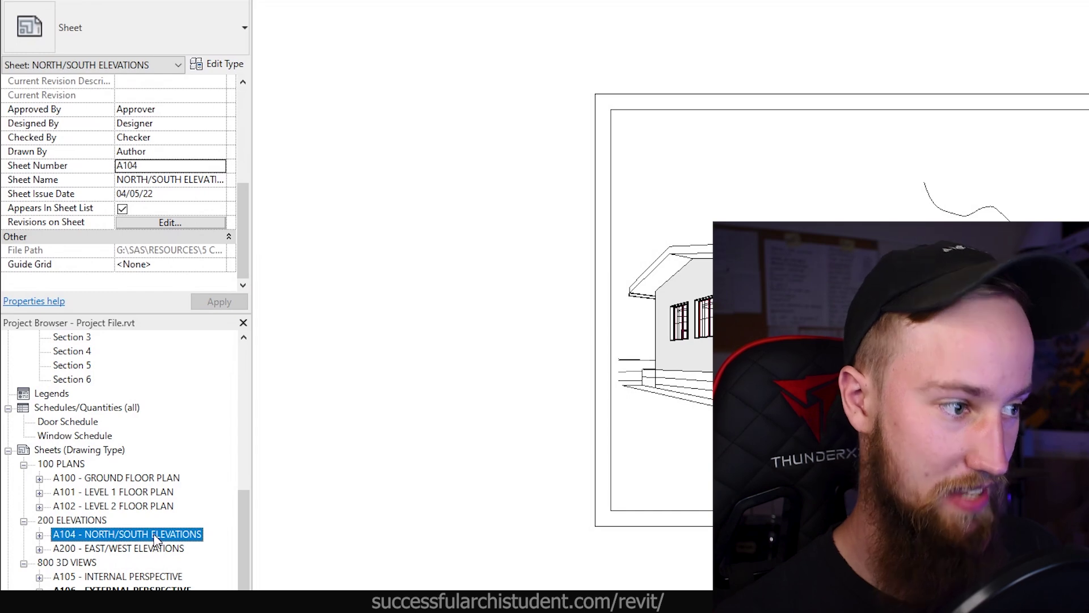
pyautogui.click(147, 165)
pyautogui.write('A20')
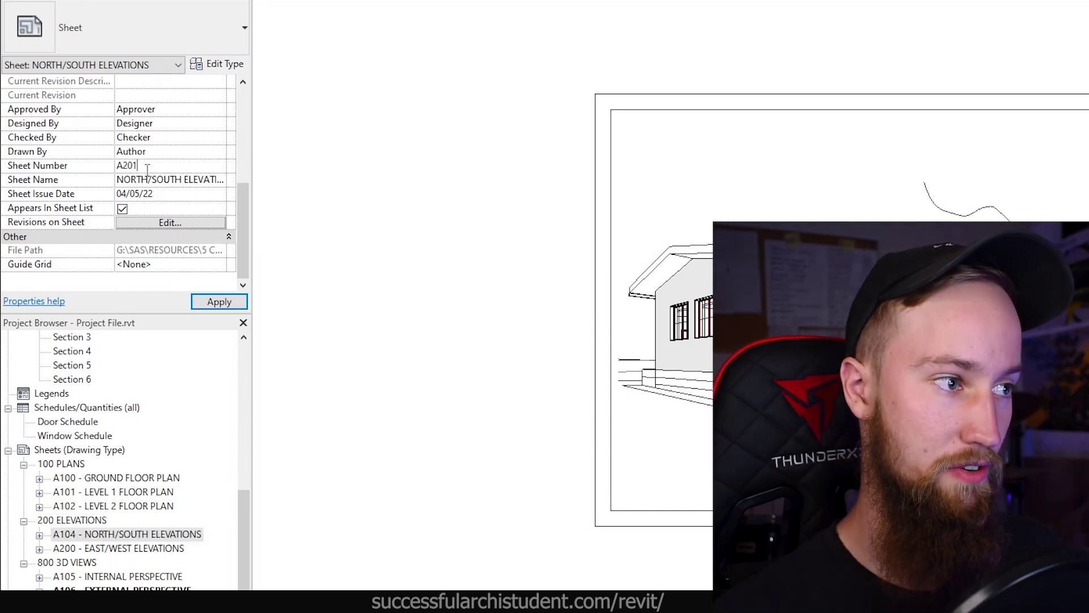
pyautogui.write('1')
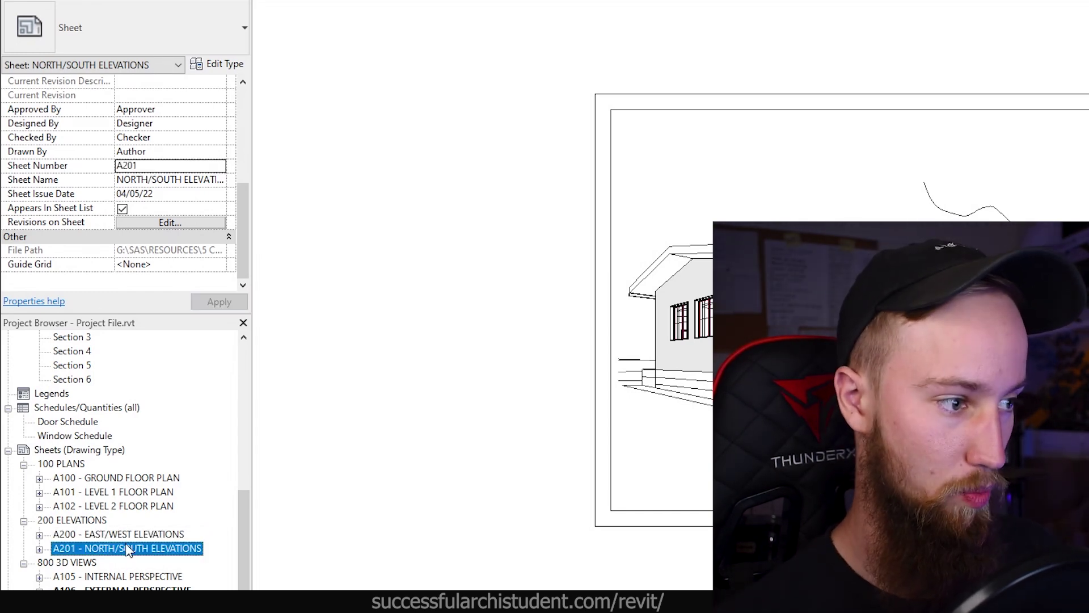
pyautogui.click(113, 534)
pyautogui.click(91, 549)
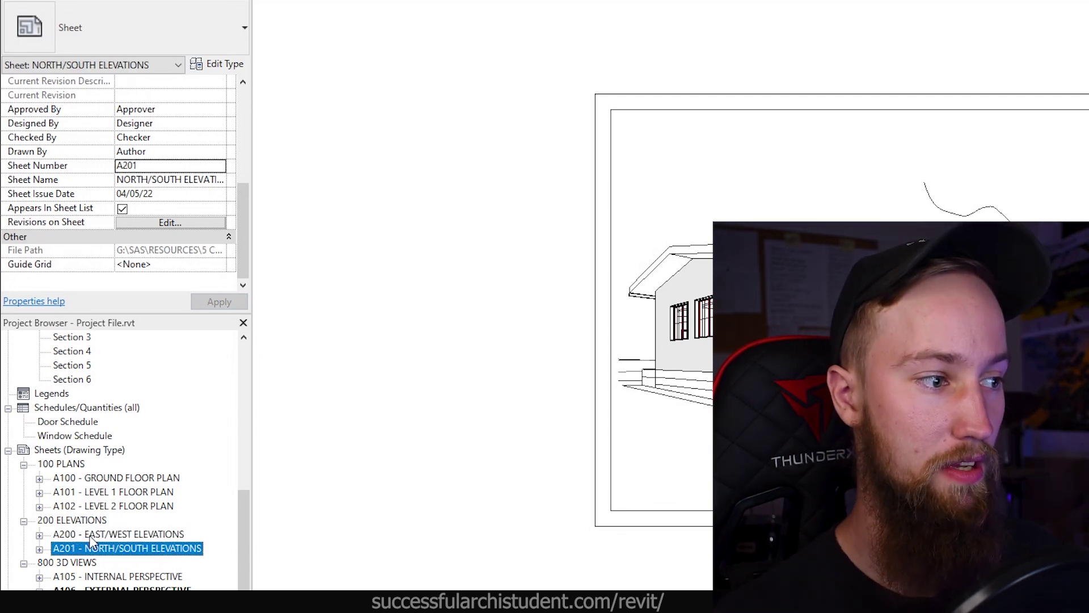
pyautogui.click(89, 536)
pyautogui.click(90, 549)
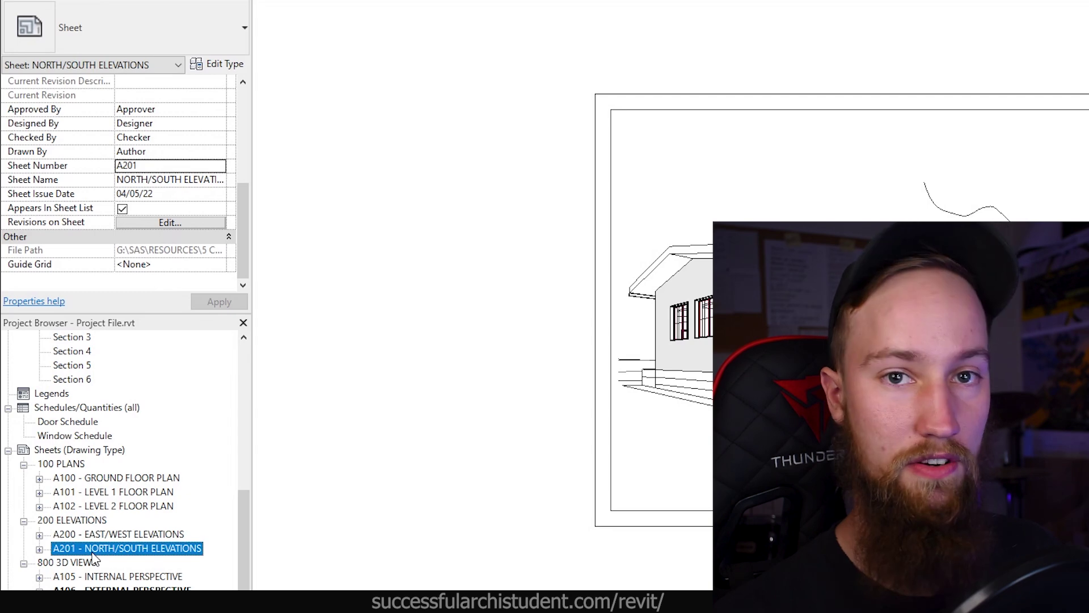
# Renumber the 3D view sheets A105 and A106 to A800 and A801.
pyautogui.click(106, 577)
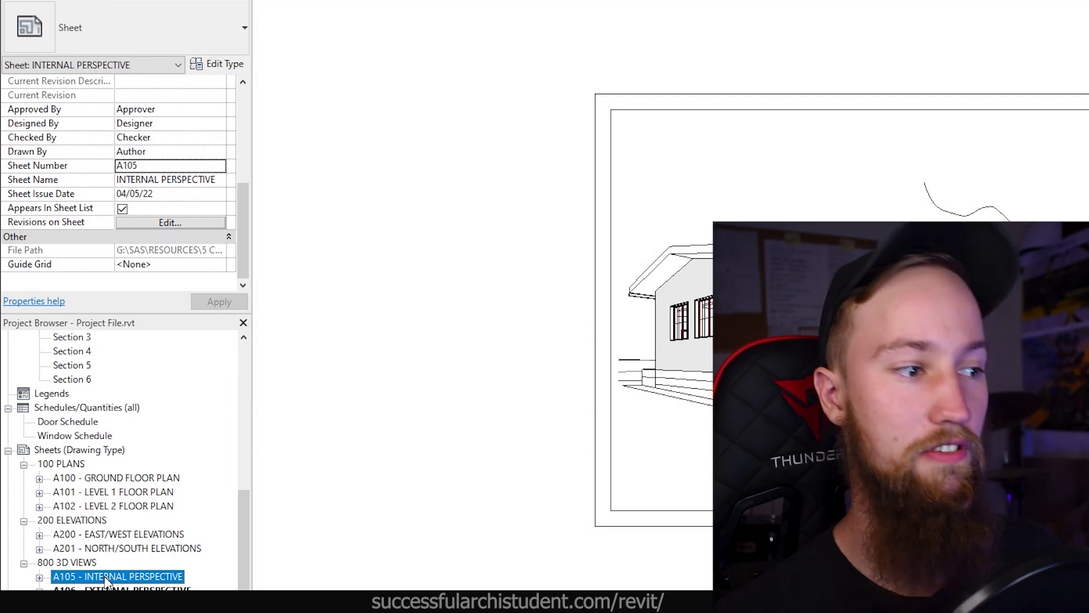
pyautogui.click(147, 165)
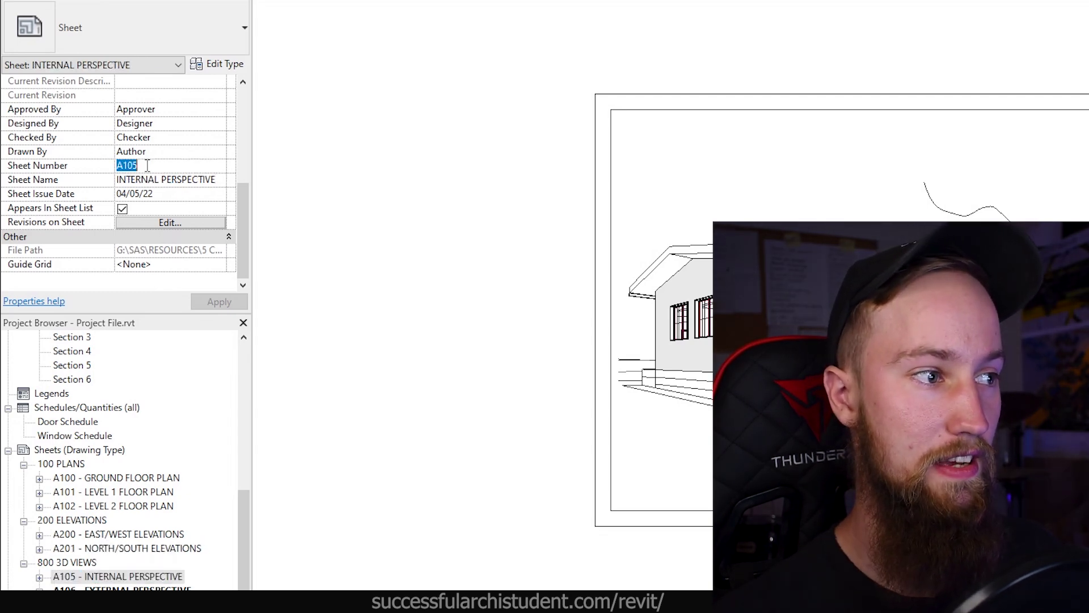
pyautogui.write('800')
pyautogui.click(119, 575)
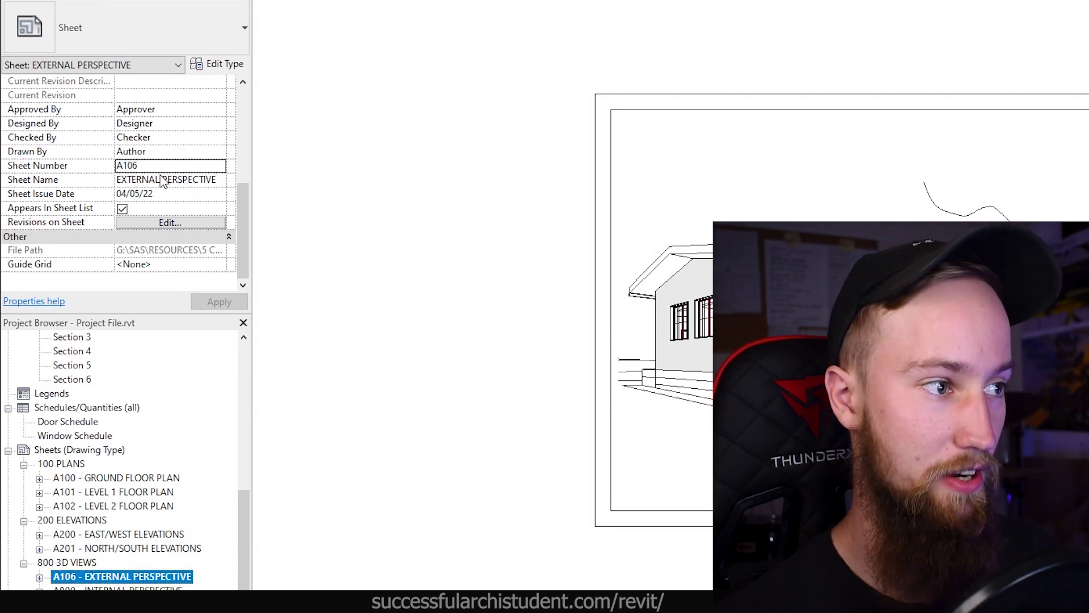
pyautogui.doubleClick(158, 164)
pyautogui.press('BackSpace')
pyautogui.press('BackSpace')
pyautogui.press('BackSpace')
pyautogui.write('809')
pyautogui.press('BackSpace')
pyautogui.write('1')
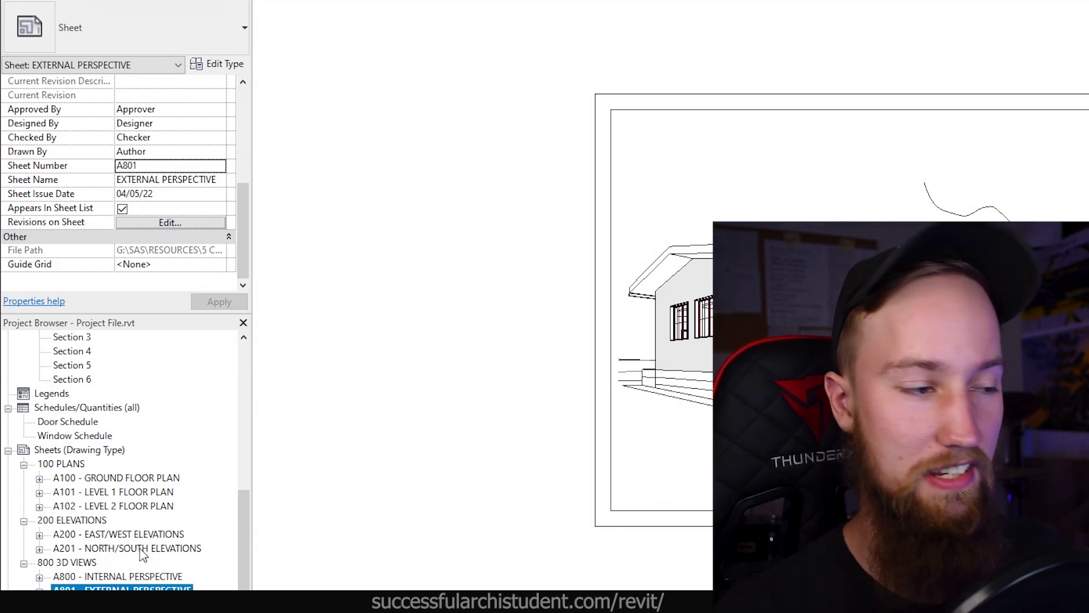
pyautogui.click(68, 478)
pyautogui.click(71, 491)
pyautogui.click(73, 505)
pyautogui.click(78, 533)
pyautogui.click(74, 548)
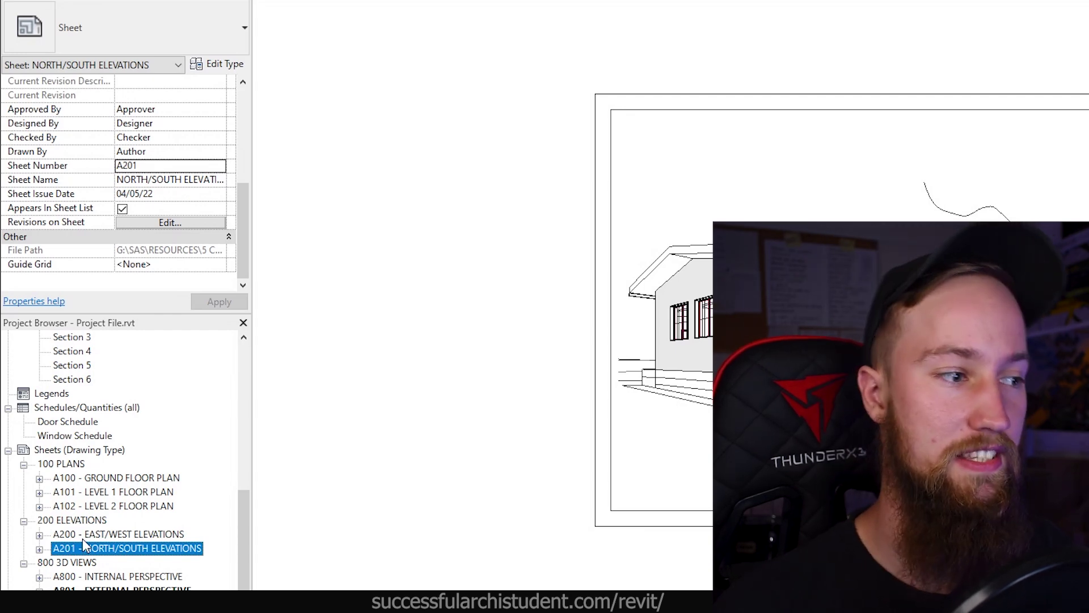
pyautogui.click(83, 538)
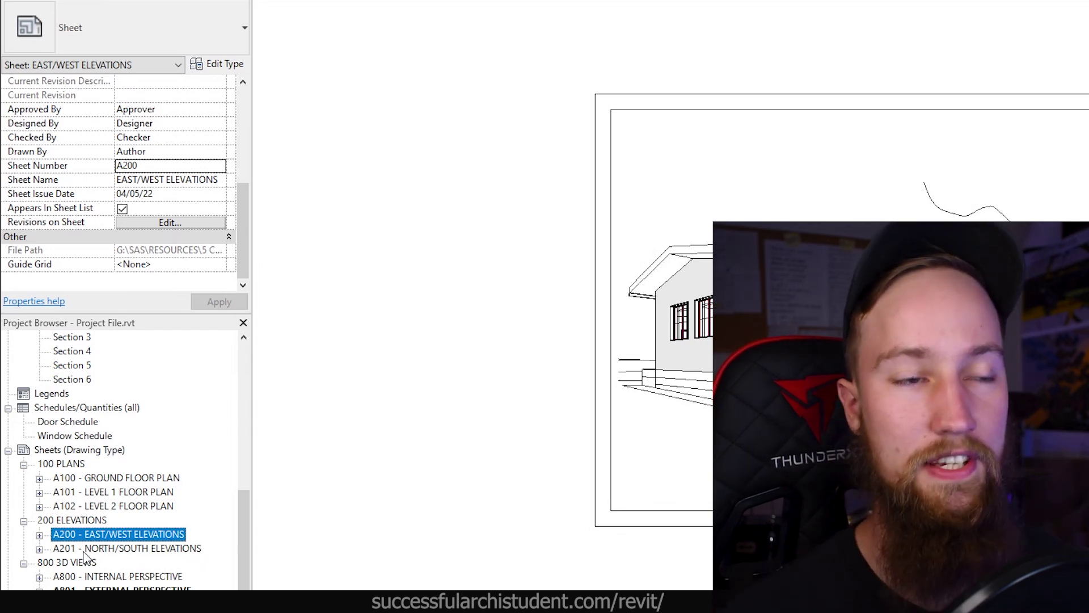
pyautogui.click(69, 508)
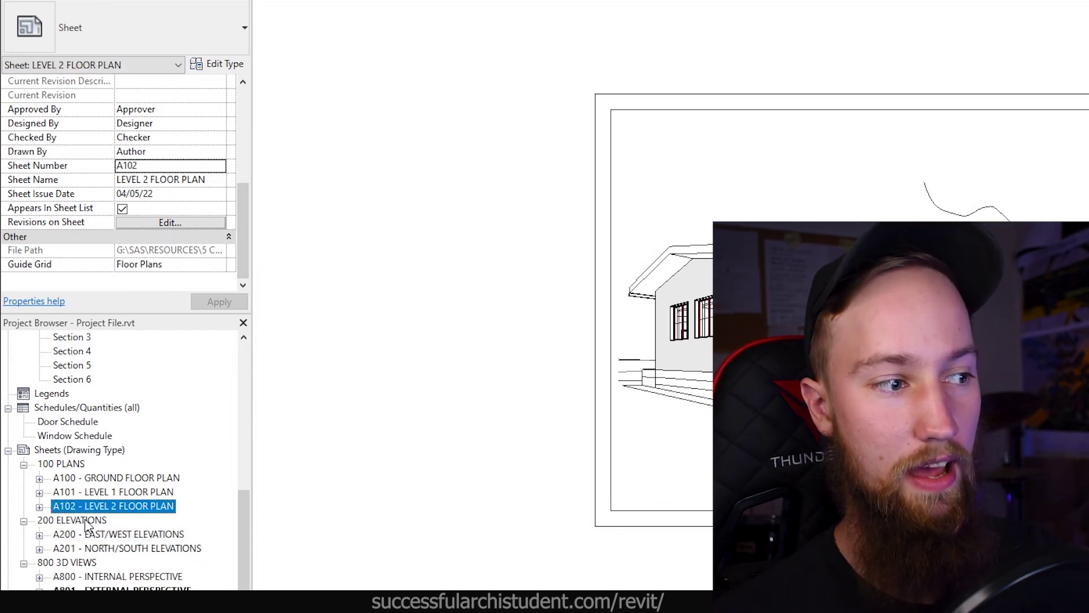
pyautogui.press('F2')
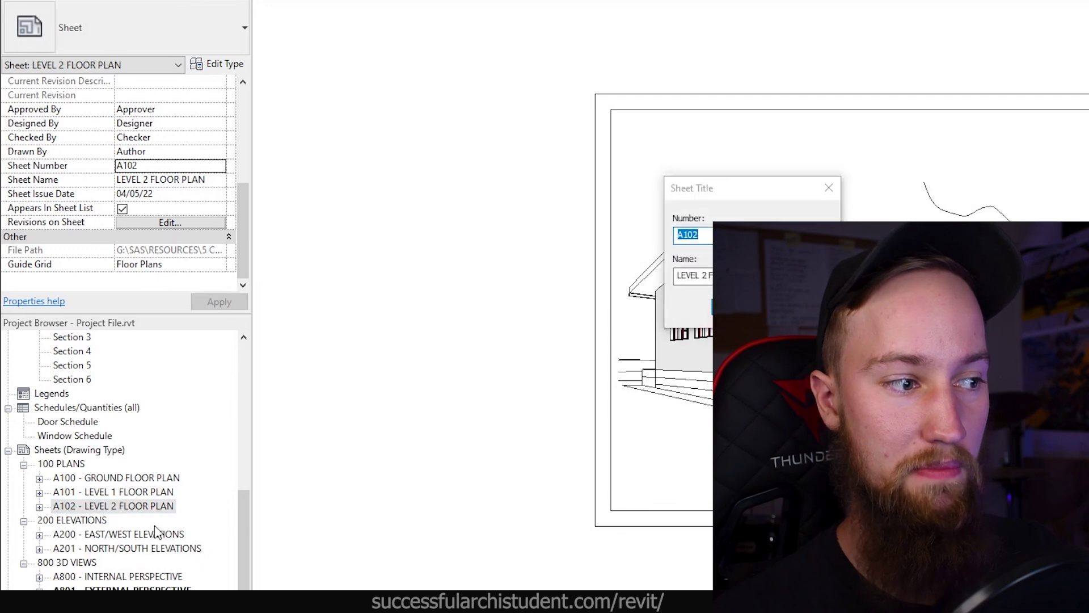
pyautogui.press('Escape')
pyautogui.click(145, 548)
pyautogui.click(149, 535)
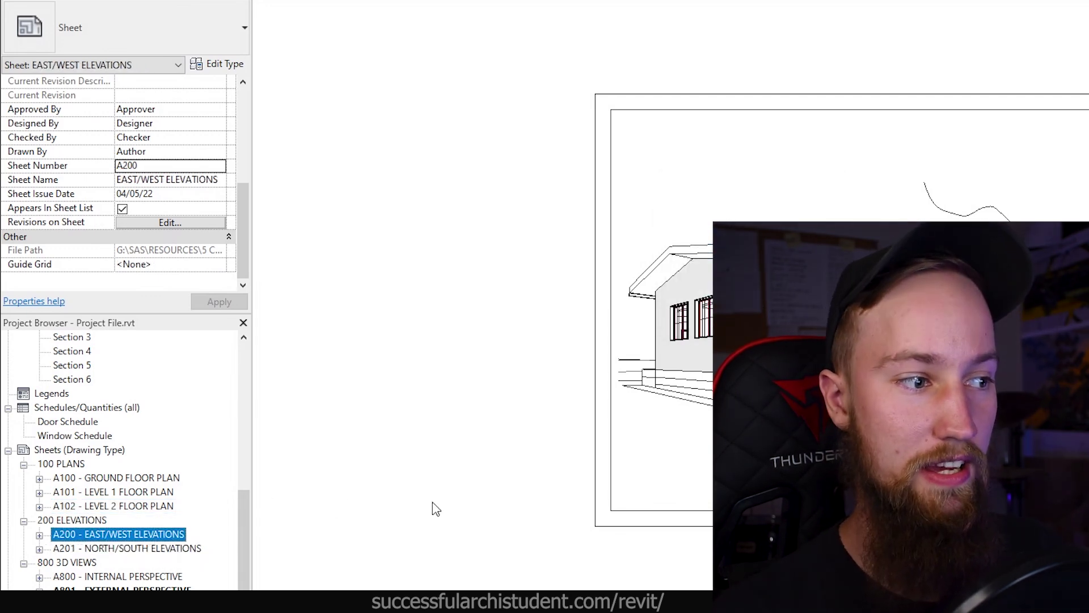
pyautogui.click(399, 519)
pyautogui.click(159, 535)
pyautogui.click(144, 549)
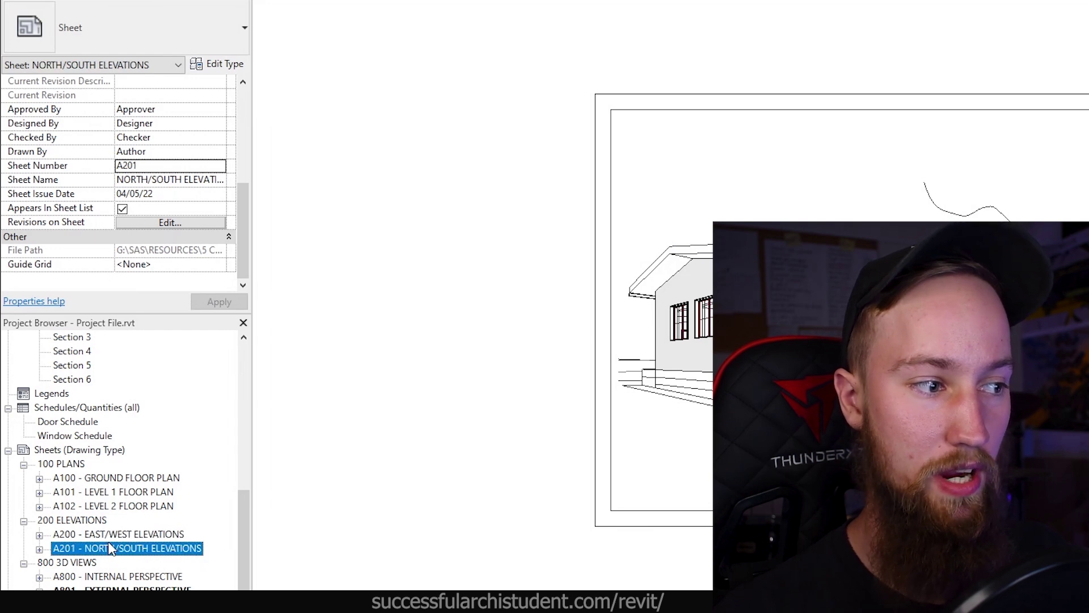
pyautogui.press('F2')
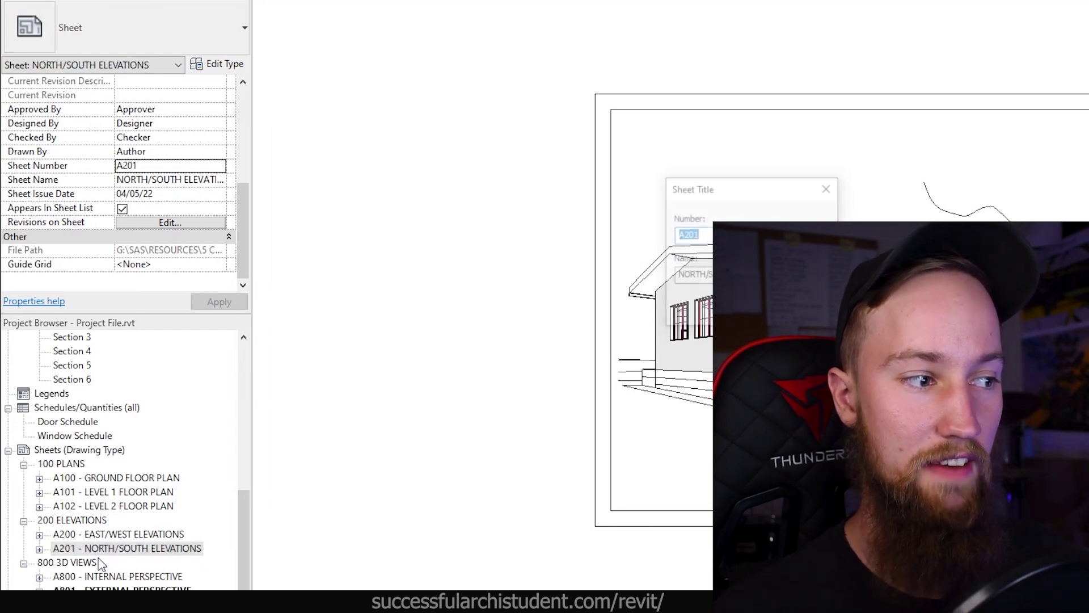
pyautogui.press('Escape')
pyautogui.click(114, 579)
pyautogui.press('Down')
pyautogui.click(129, 548)
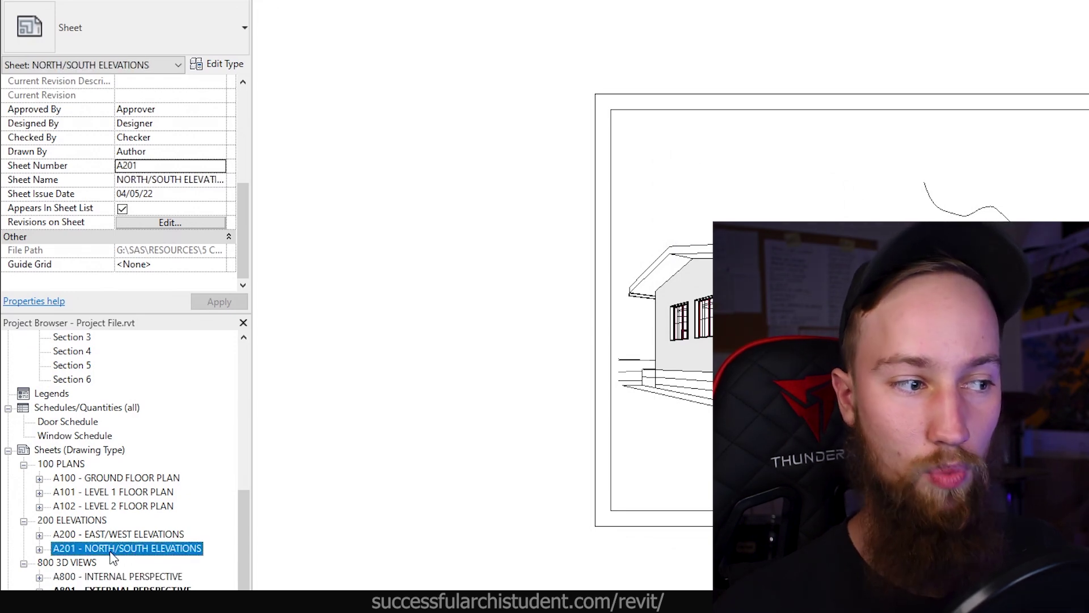
pyautogui.click(476, 515)
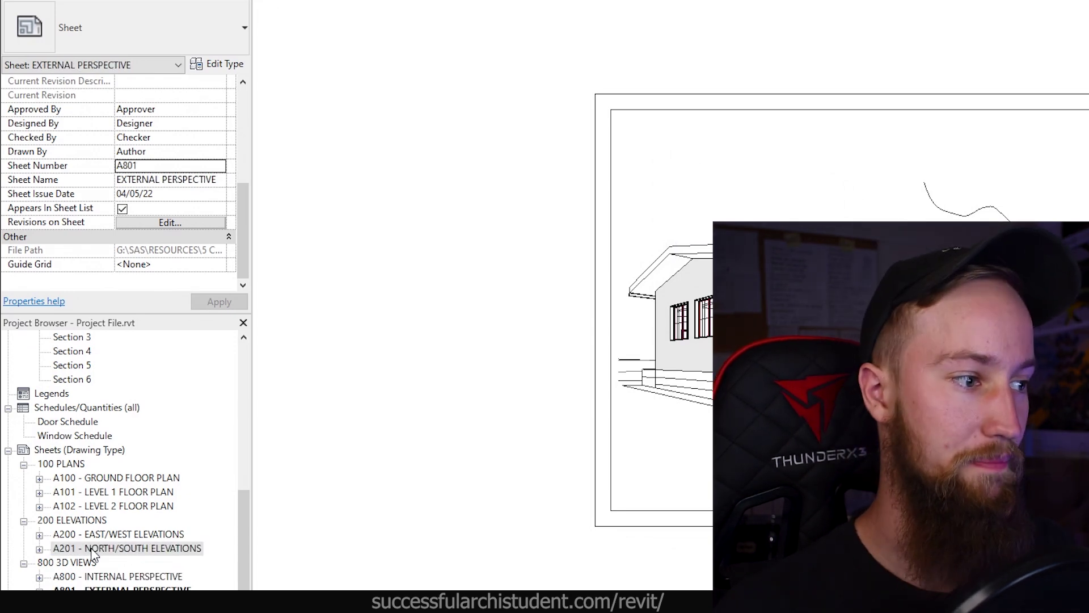